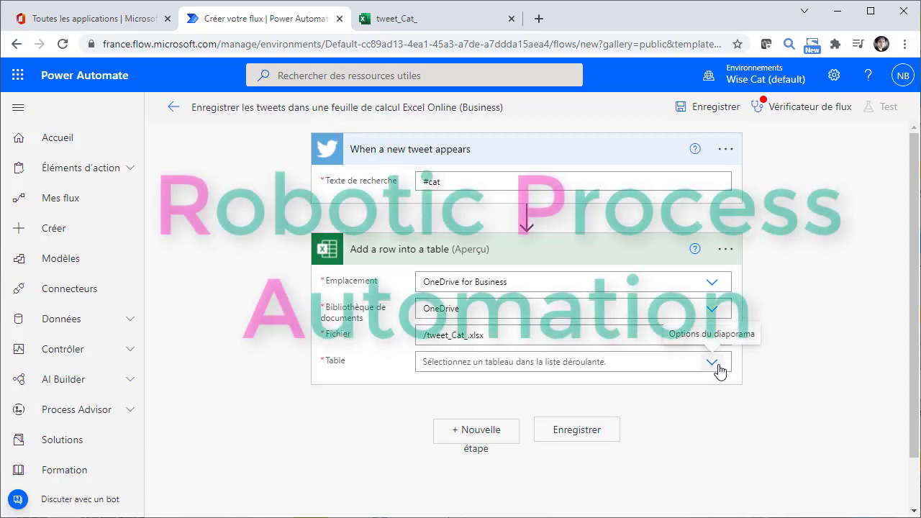
Set the Excel row action's file to /tweet_Cat_.xlsx and its table to Tableau1.
click(718, 367)
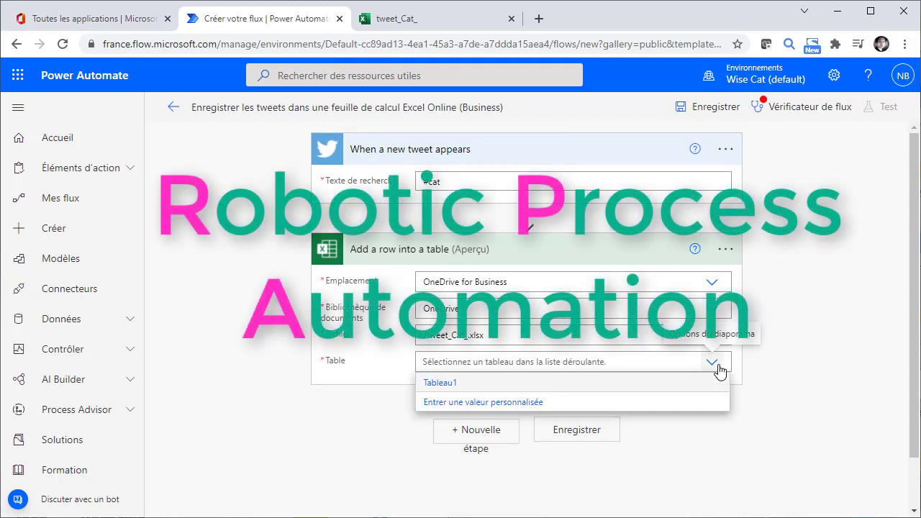
click(447, 387)
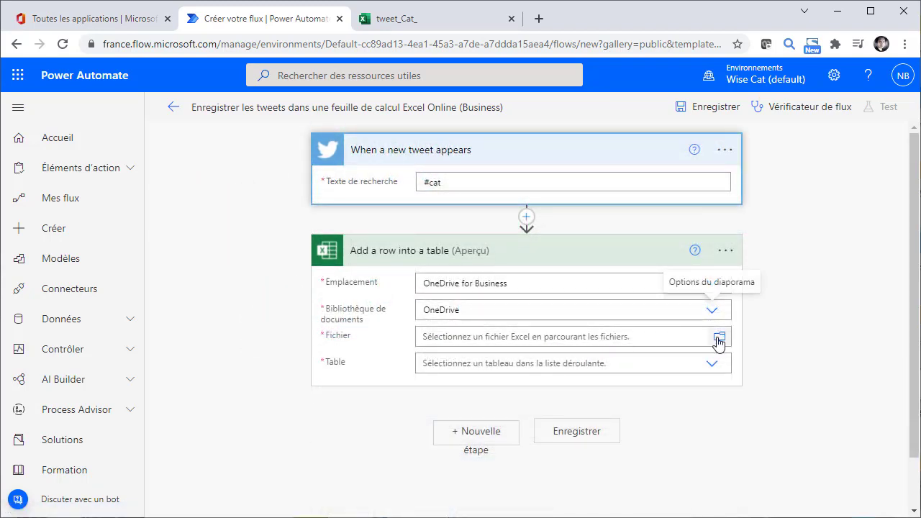
click(718, 340)
drag(717, 290, 708, 273)
click(532, 317)
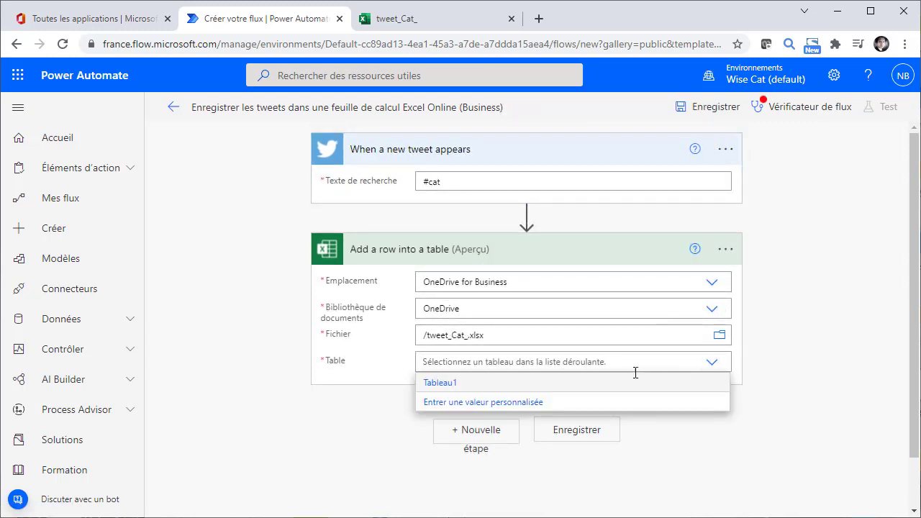
click(446, 384)
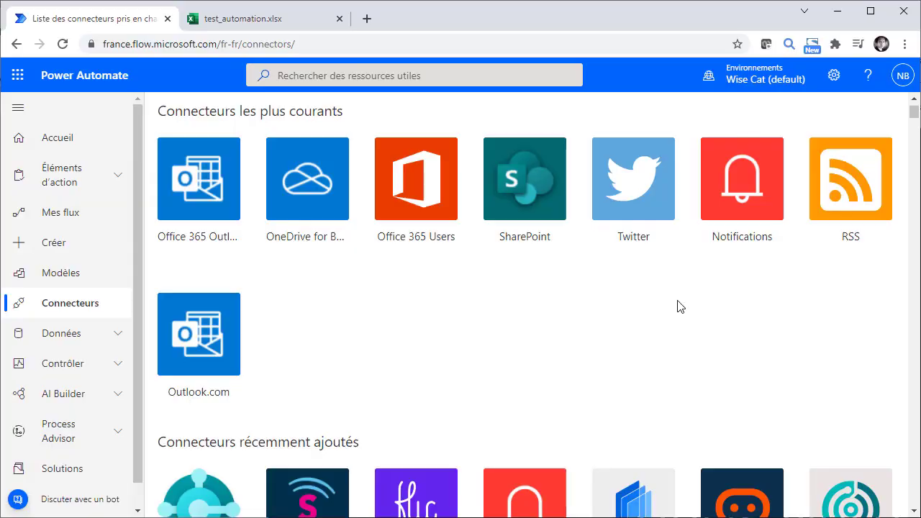
Browse the Power Automate connector catalogue, from the most common connectors through the full alphabetical list.
scroll(679, 306, down, 6)
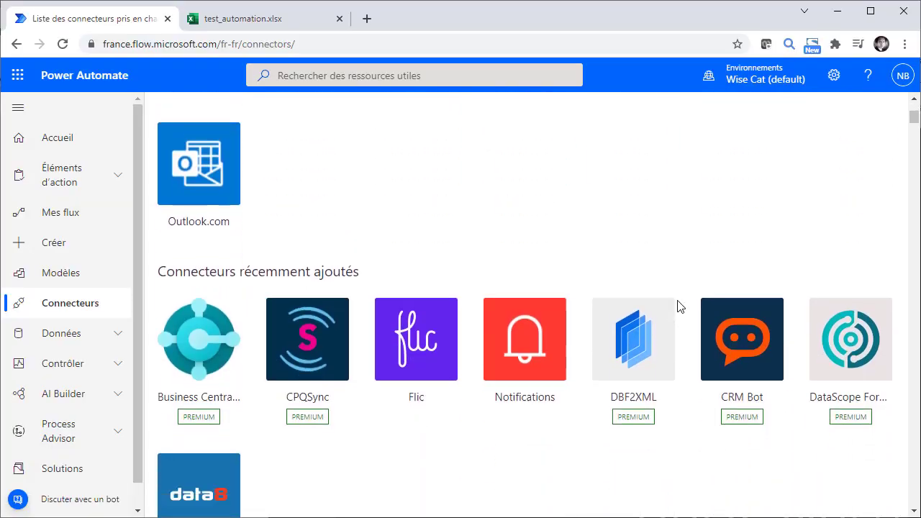
scroll(680, 307, down, 10)
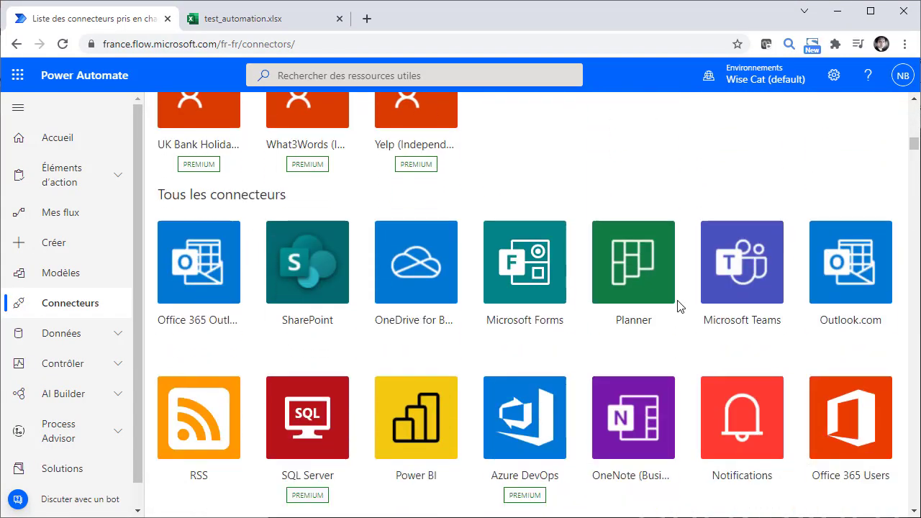
scroll(679, 307, down, 10)
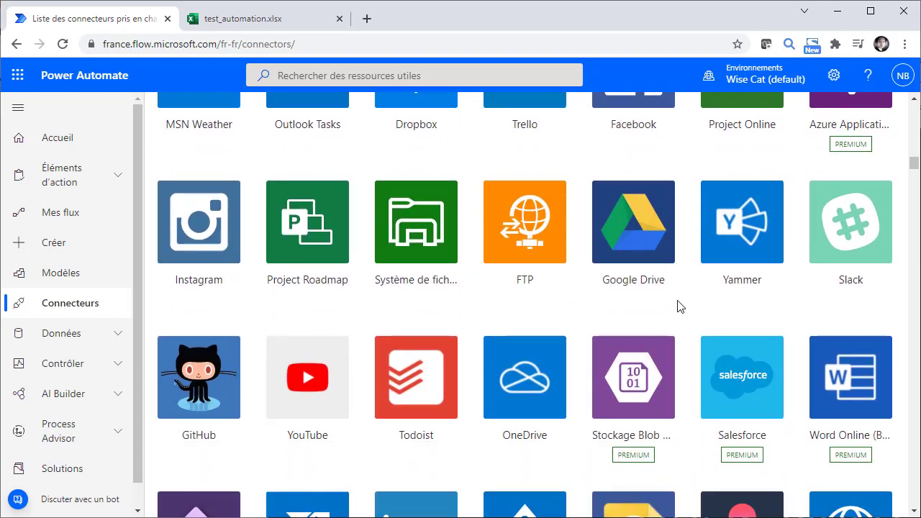
scroll(680, 307, down, 12)
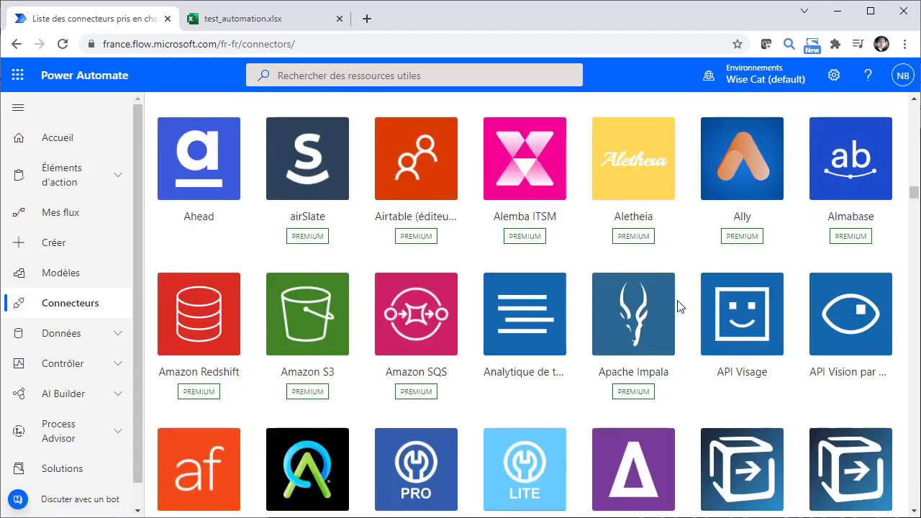
scroll(680, 307, down, 7)
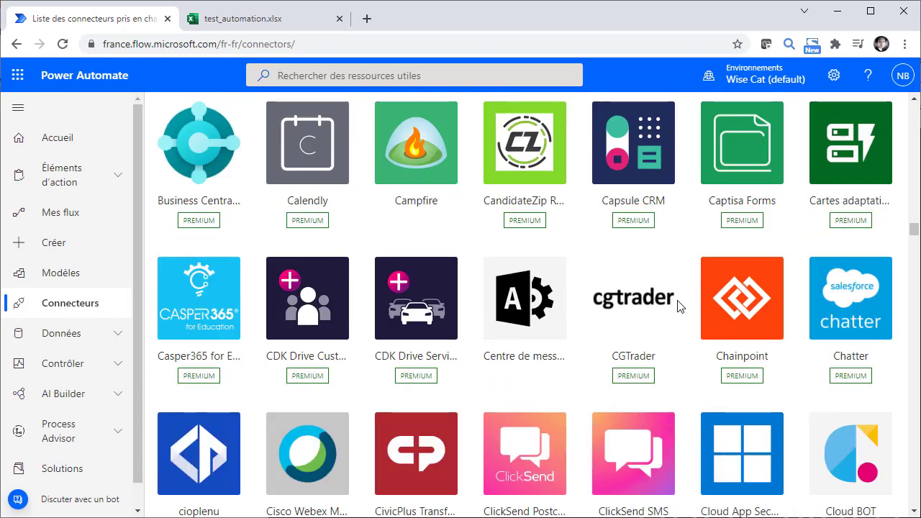
scroll(680, 306, down, 7)
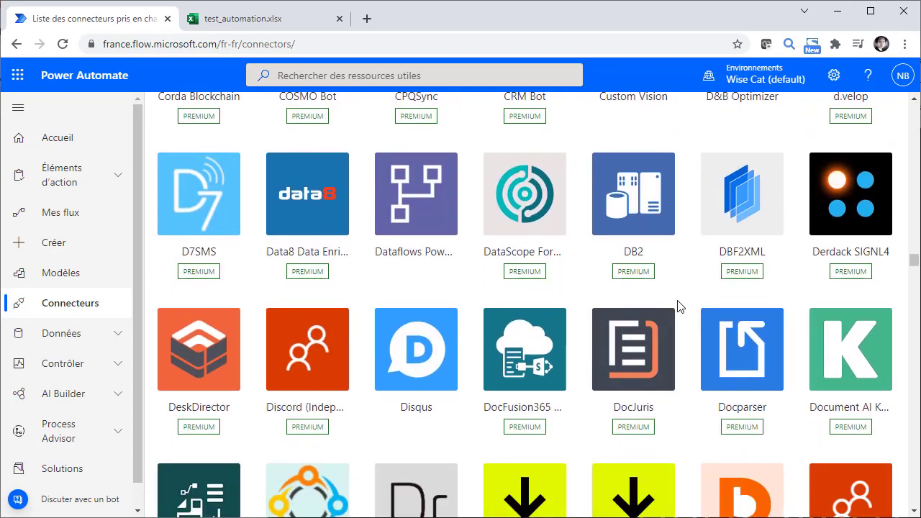
scroll(680, 306, down, 5)
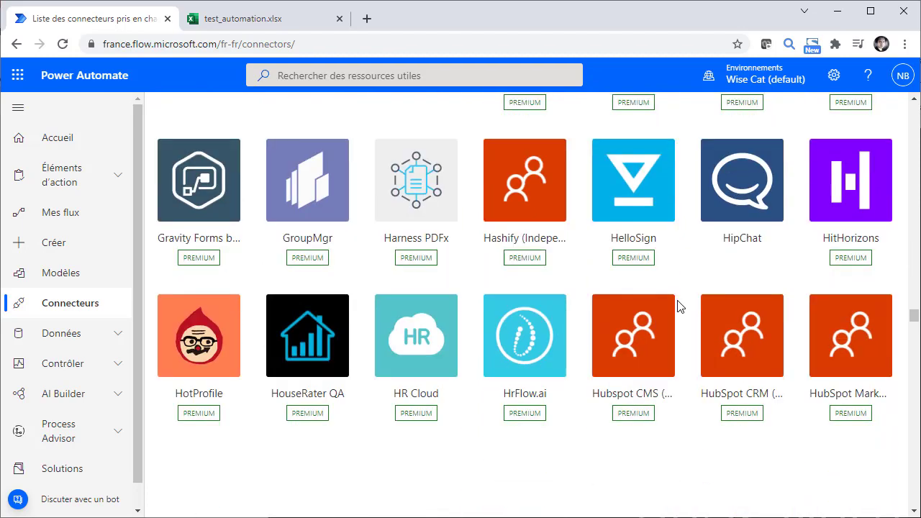
scroll(680, 306, down, 3)
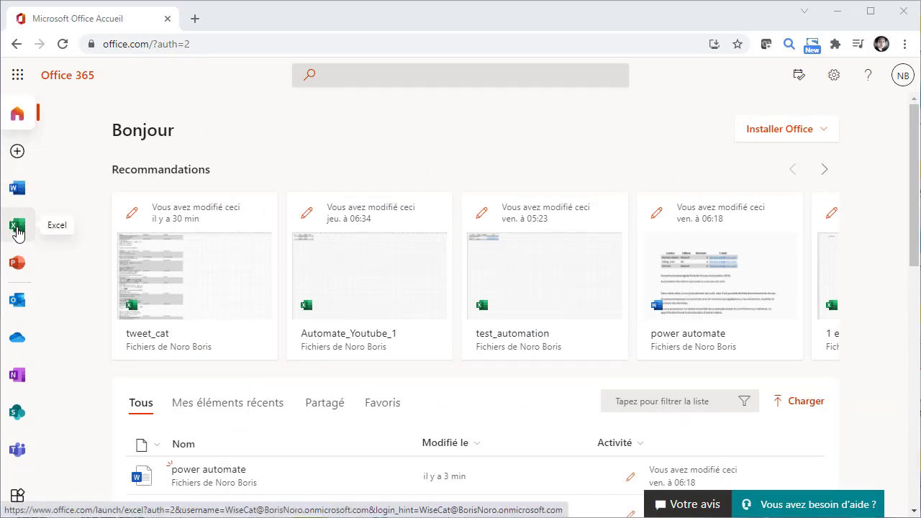
Open Excel from the Office 365 home page, create a new blank workbook and check the header cells A1:C1.
click(17, 231)
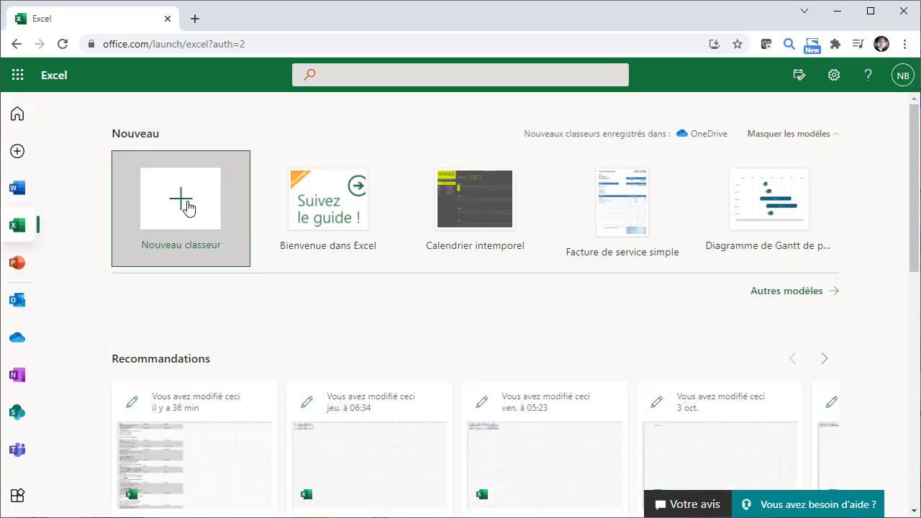
click(187, 207)
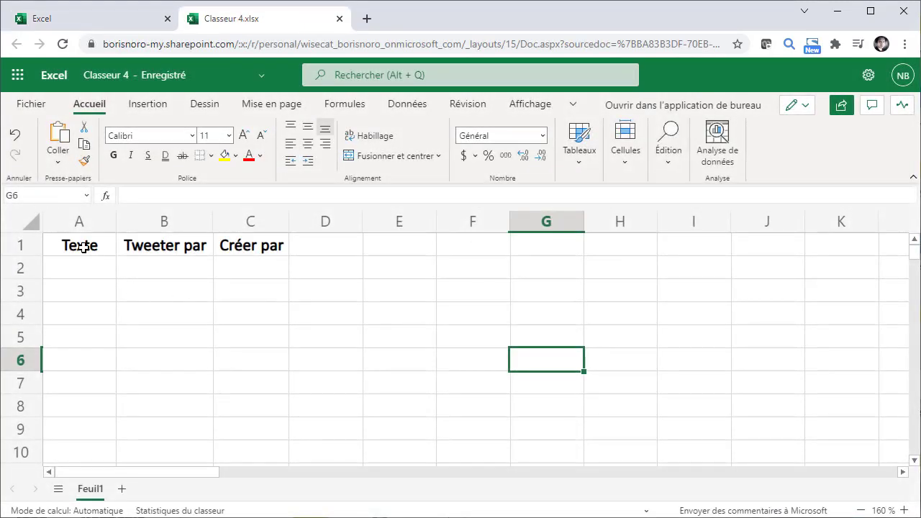
drag(83, 247, 249, 246)
click(407, 269)
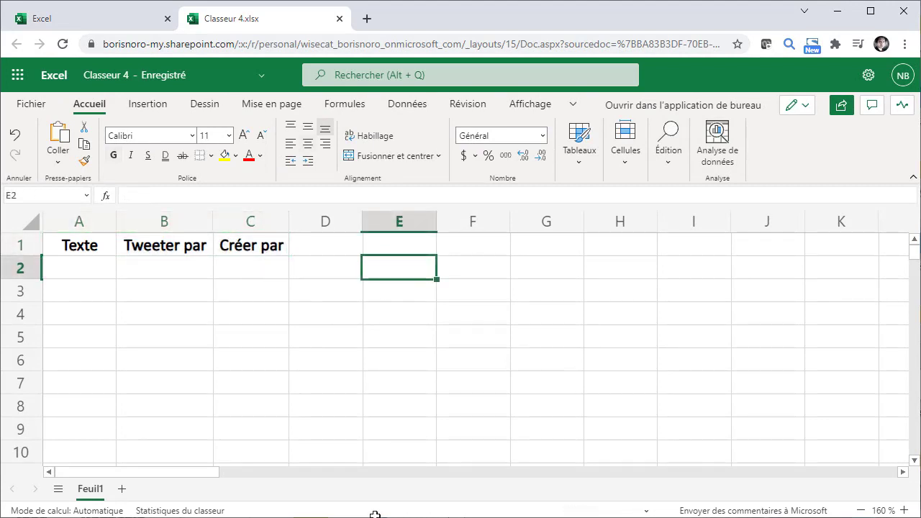
Rename the workbook as tweet_Cat_.
click(127, 77)
text(tweet)
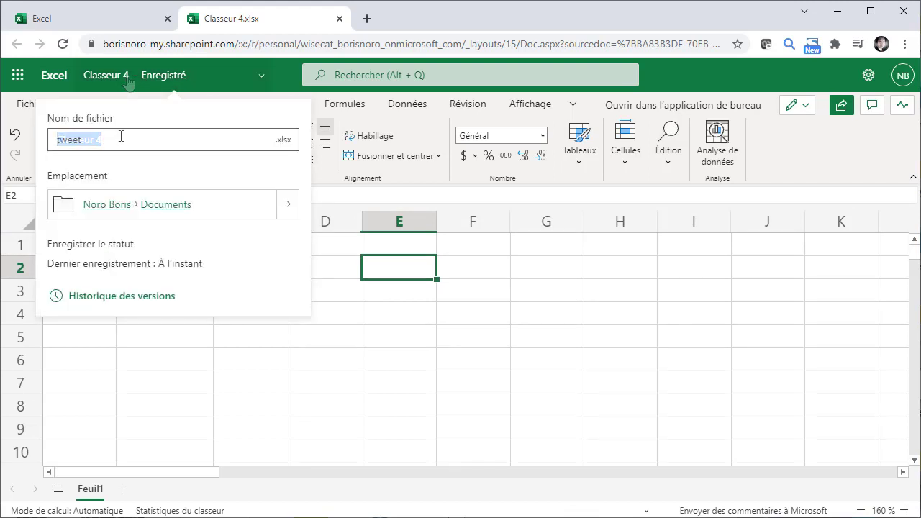
text(_Cat_)
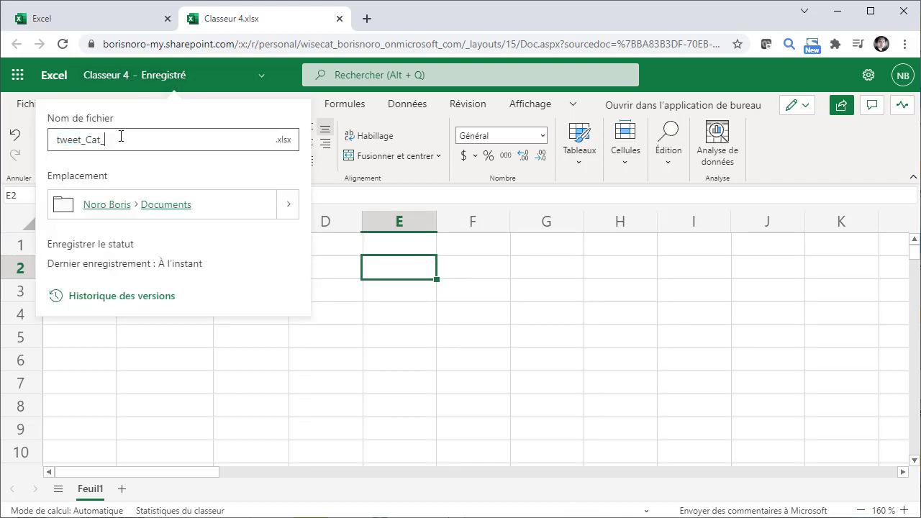
key(Return)
Format the header row starting at A1 as a table with headers, using the light banded black-and-grey style.
click(95, 245)
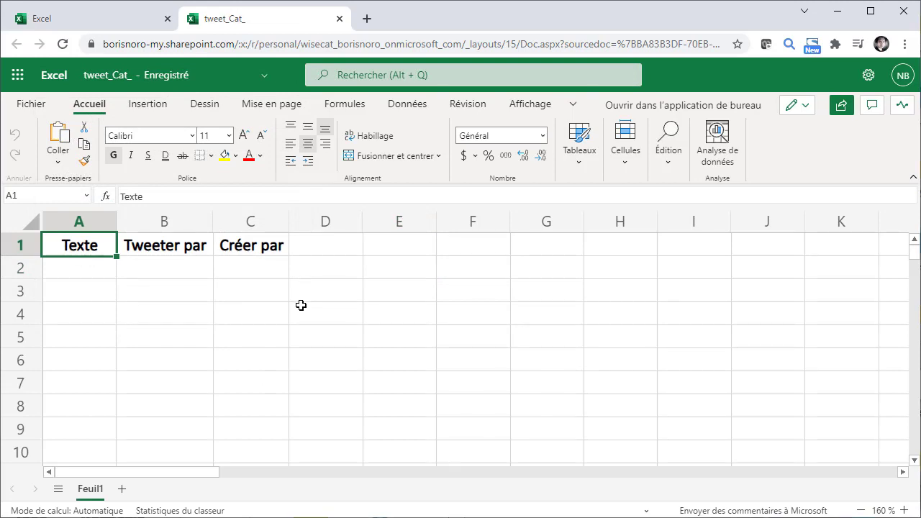
click(580, 163)
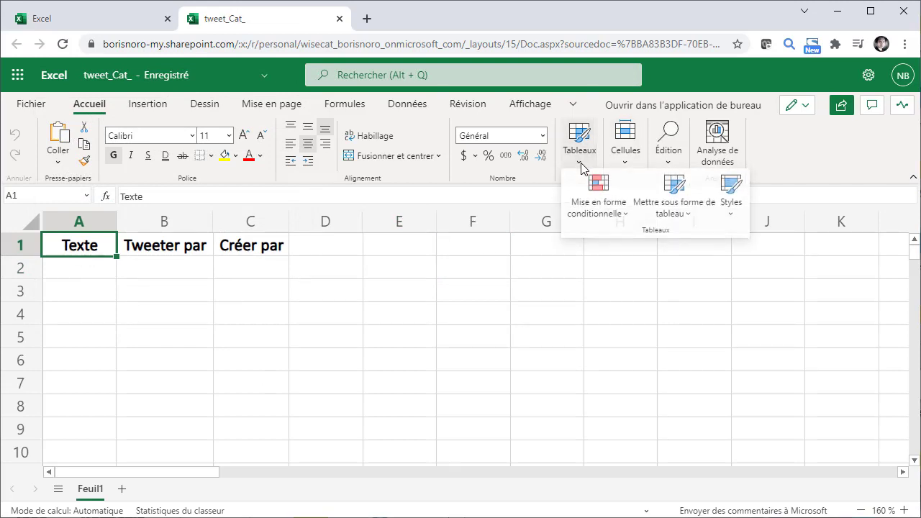
click(672, 216)
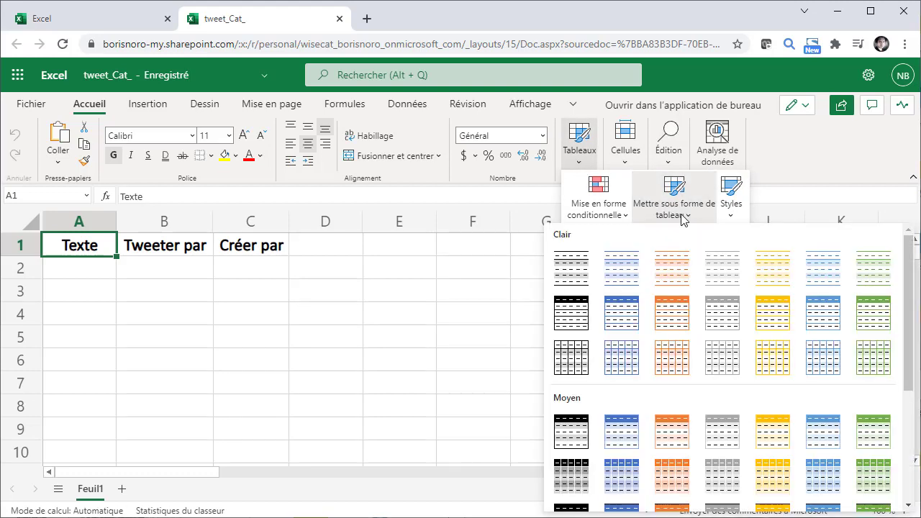
click(572, 279)
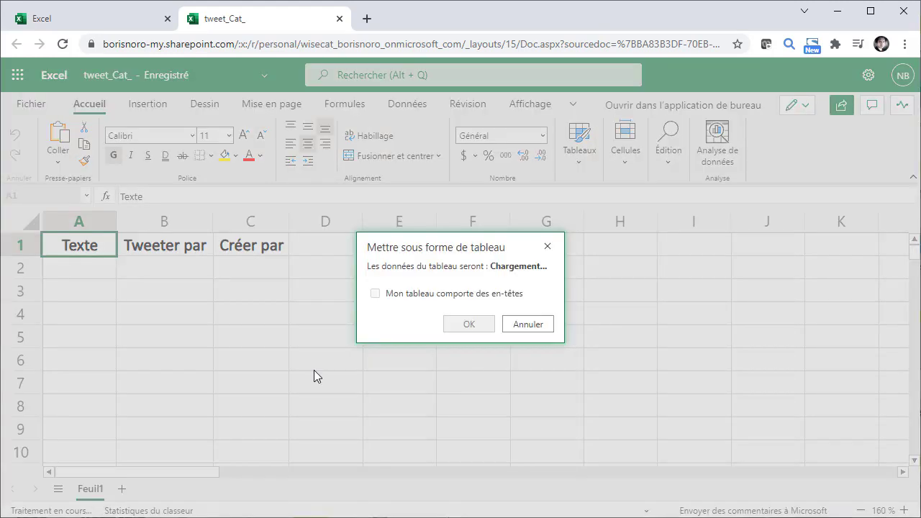
click(374, 294)
click(468, 328)
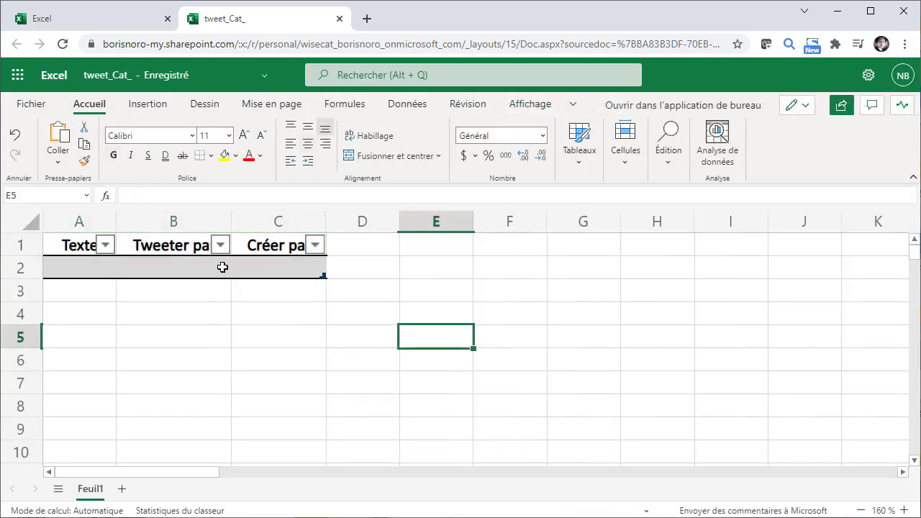
click(483, 284)
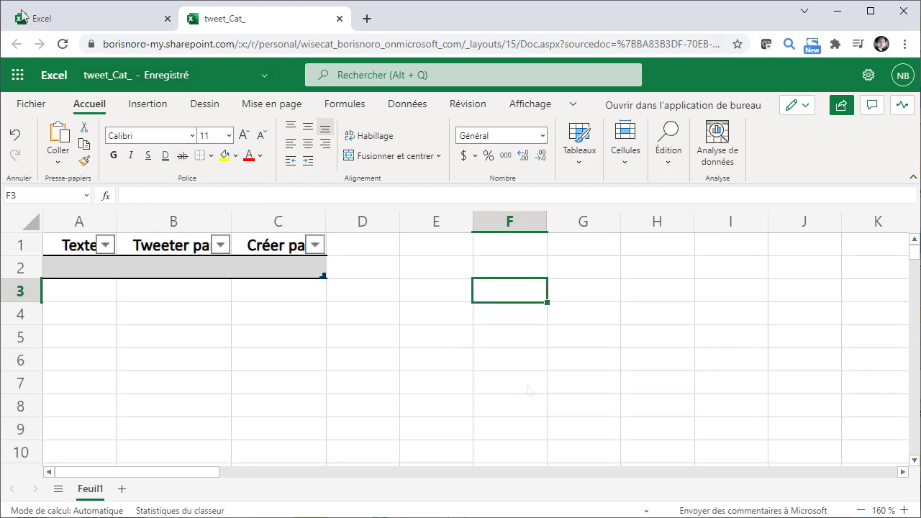
Return to the Office 365 site, show all applications and open Power Automate.
click(102, 26)
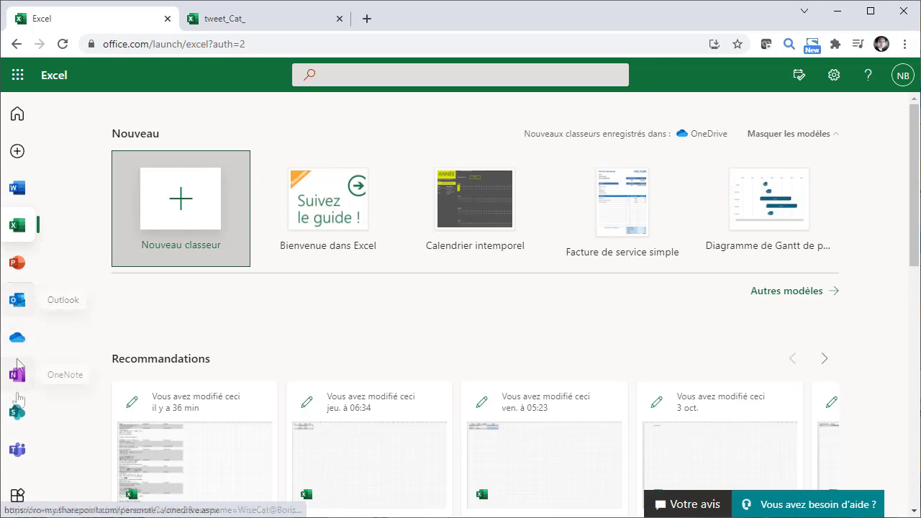
click(17, 496)
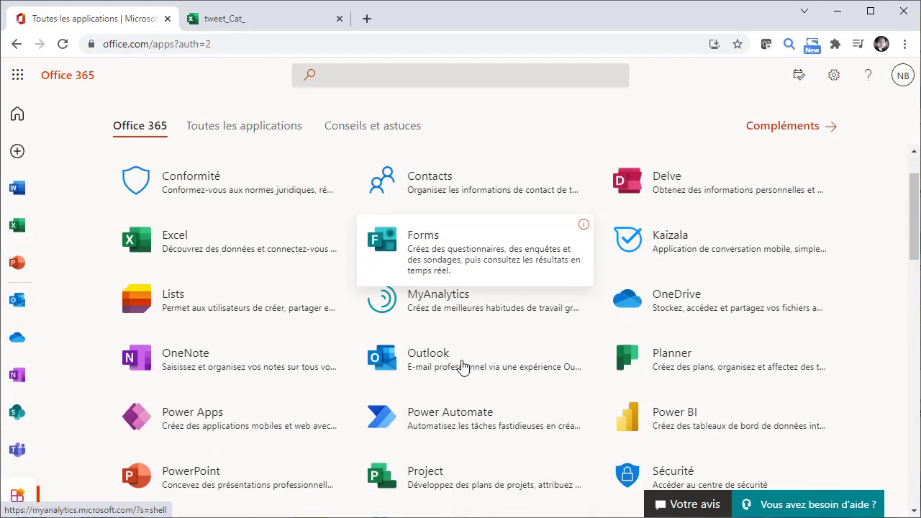
click(439, 423)
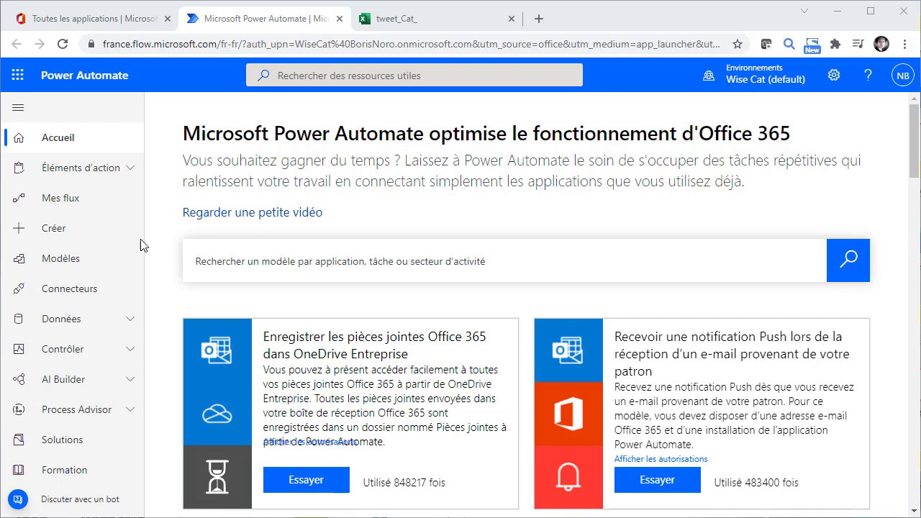
Search the flow templates for "tweeter" and open "Enregistrer les tweets dans une feuille de calcul Excel Online (Business)".
click(86, 263)
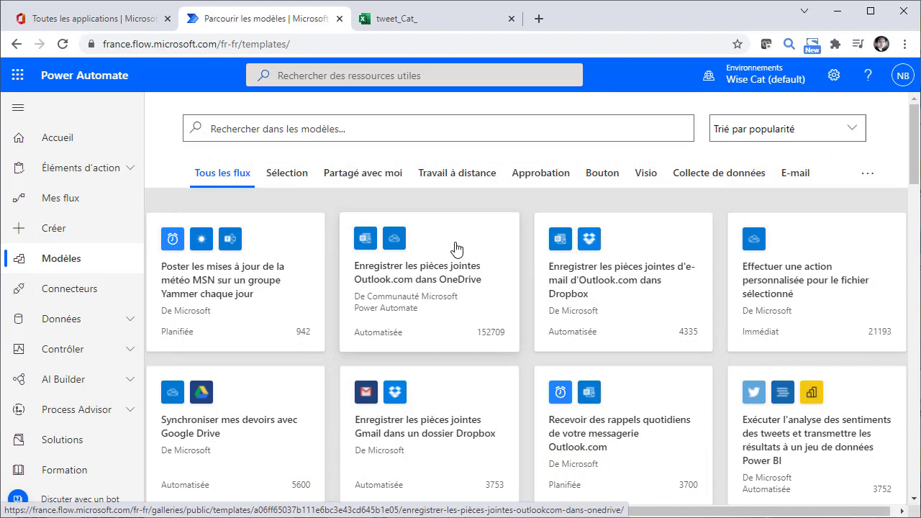
click(384, 128)
text(tweeter)
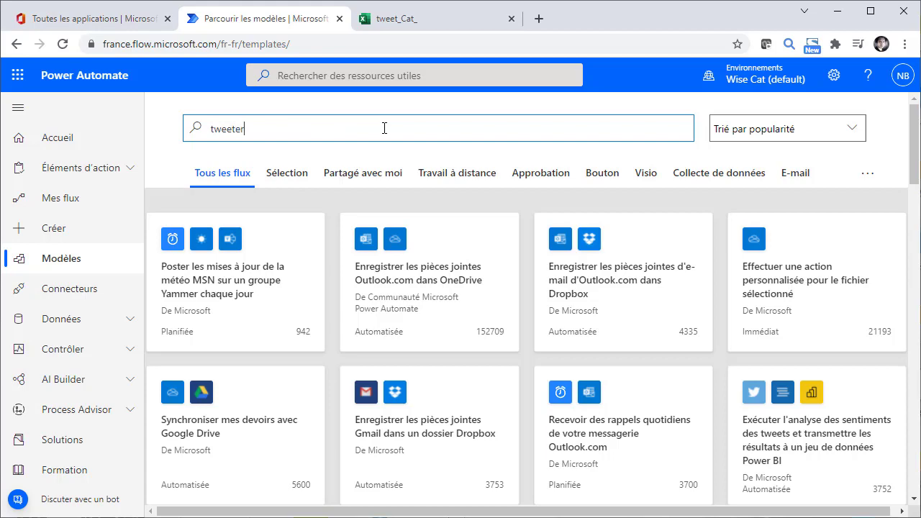
key(Return)
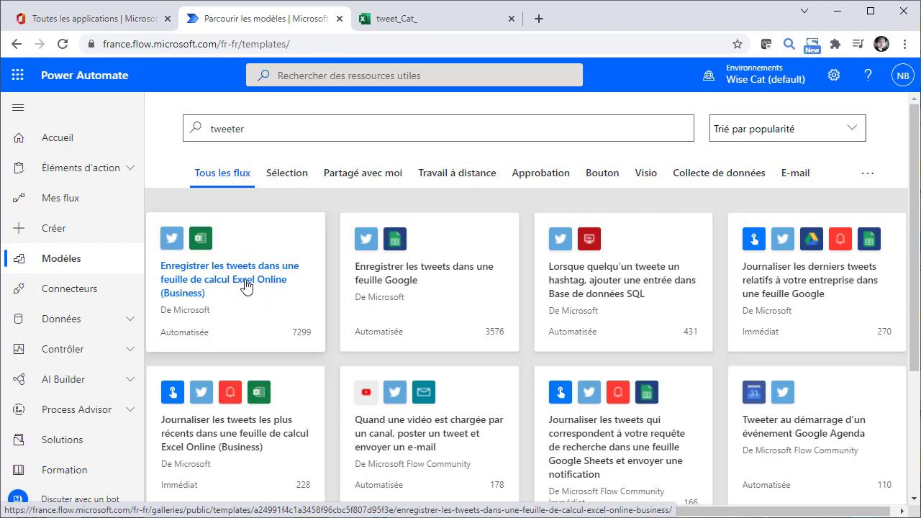
click(246, 287)
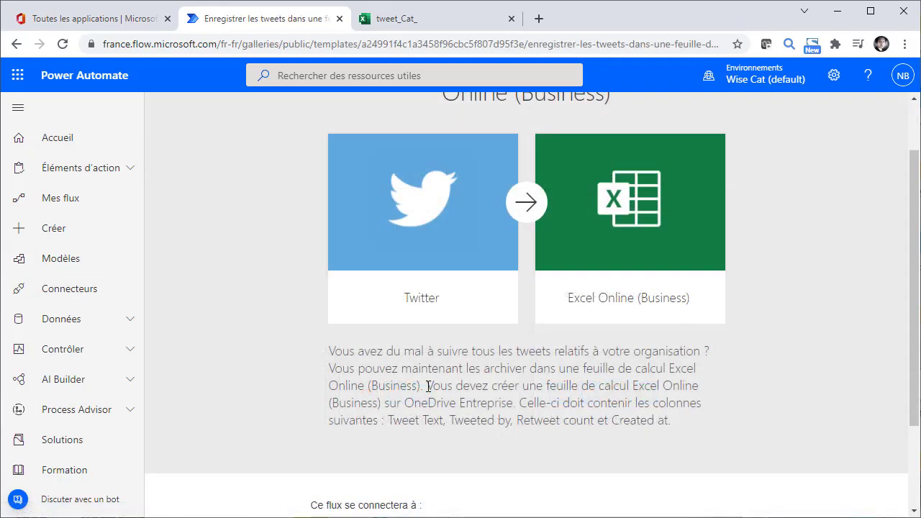
Read the template's Excel Online and OneDrive Entreprise requirements and continue to the flow editor.
drag(427, 385, 699, 386)
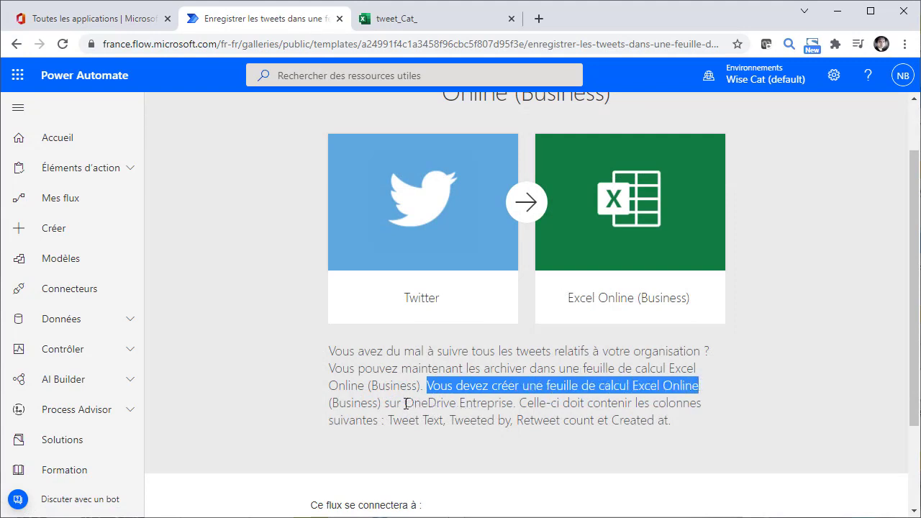
drag(406, 403, 512, 403)
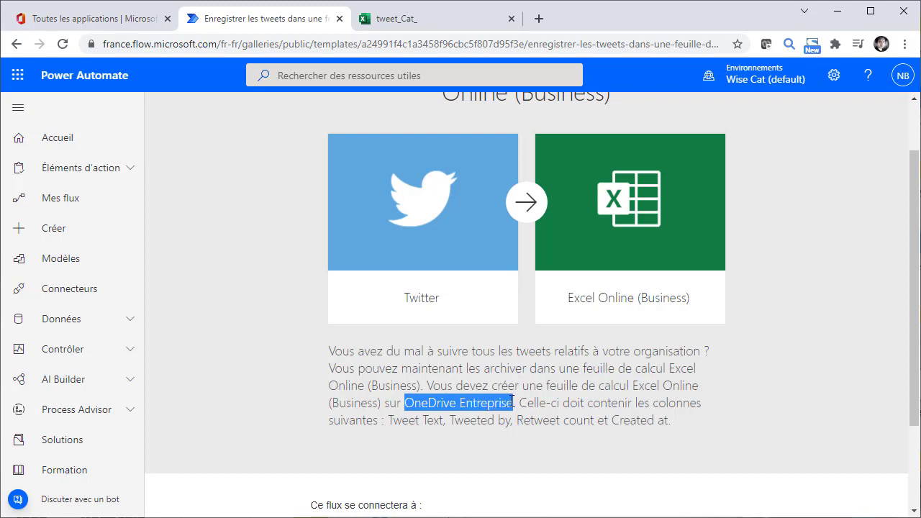
scroll(512, 403, down, 2)
click(508, 495)
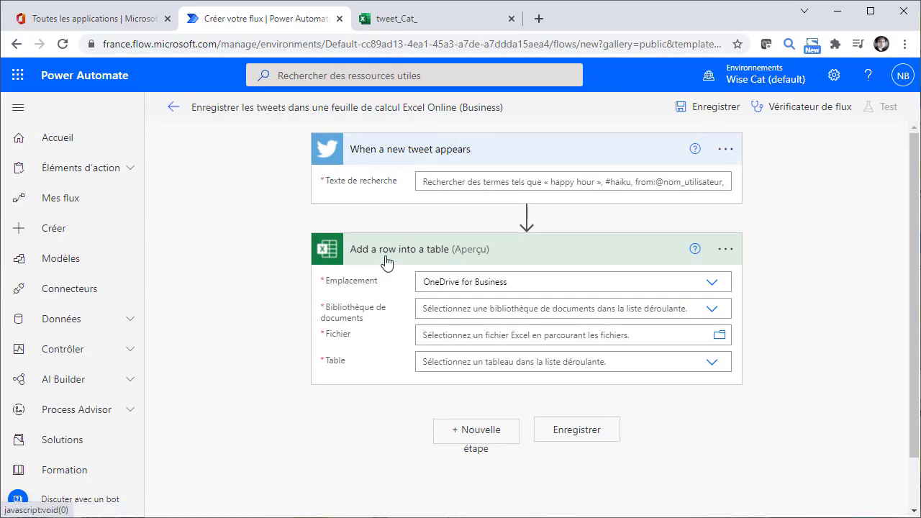
Set the search text of the "When a new tweet appears" trigger to #cat.
click(450, 186)
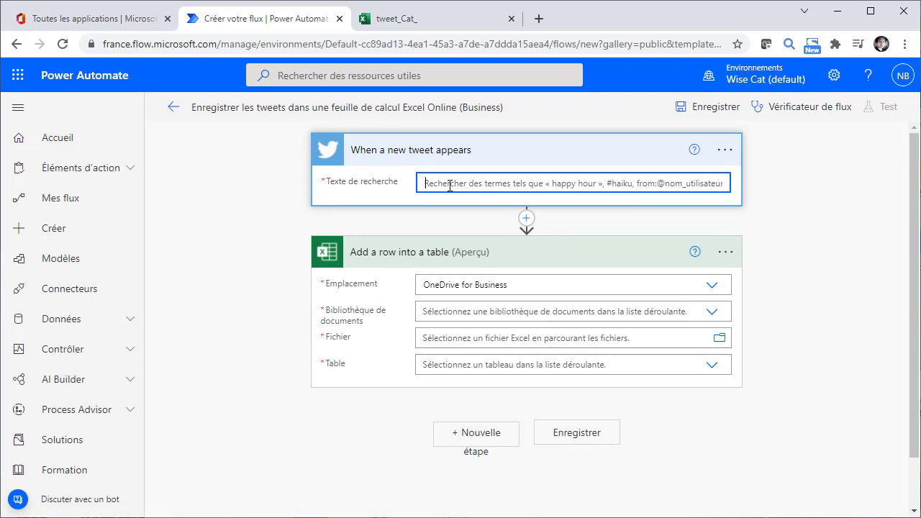
text(#cat)
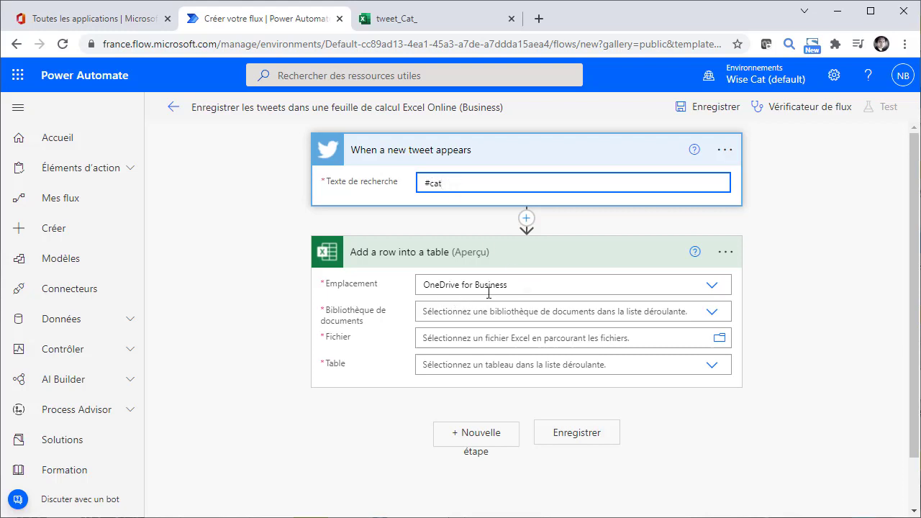
Point the "Add a row into a table" action to the OneDrive library, file /tweet_Cat_.xlsx and table Tableau1.
click(714, 314)
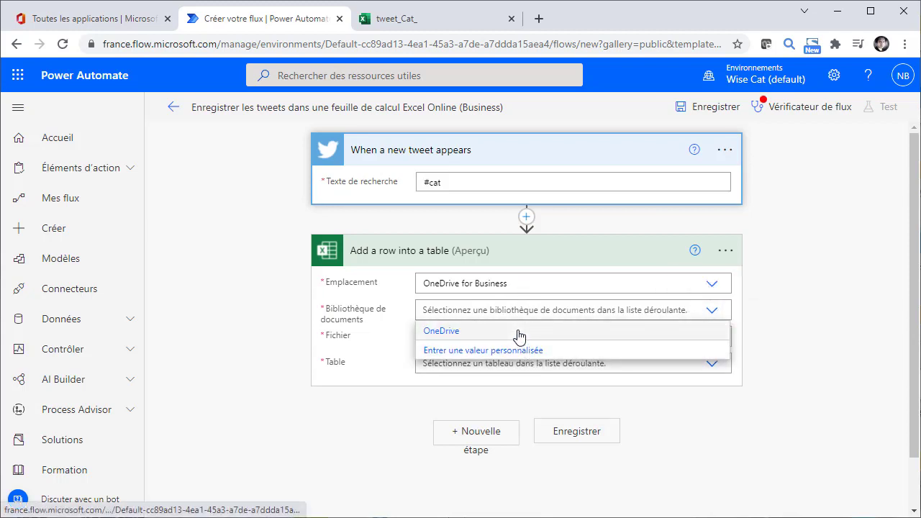
click(516, 332)
click(717, 336)
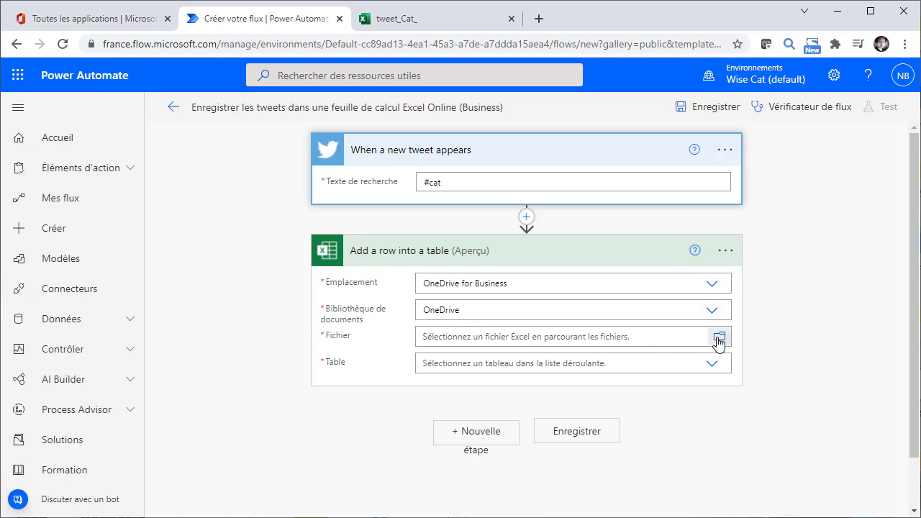
drag(718, 288, 713, 230)
scroll(591, 329, down, 2)
click(591, 330)
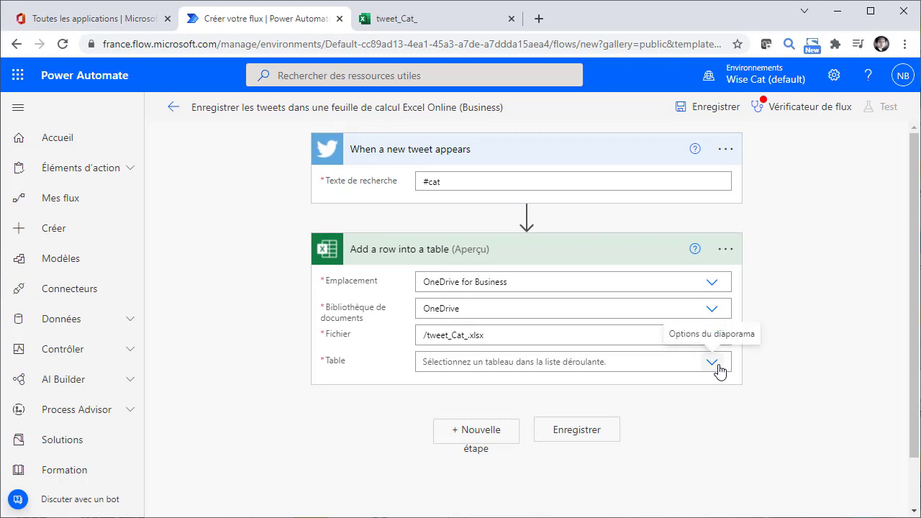
click(718, 366)
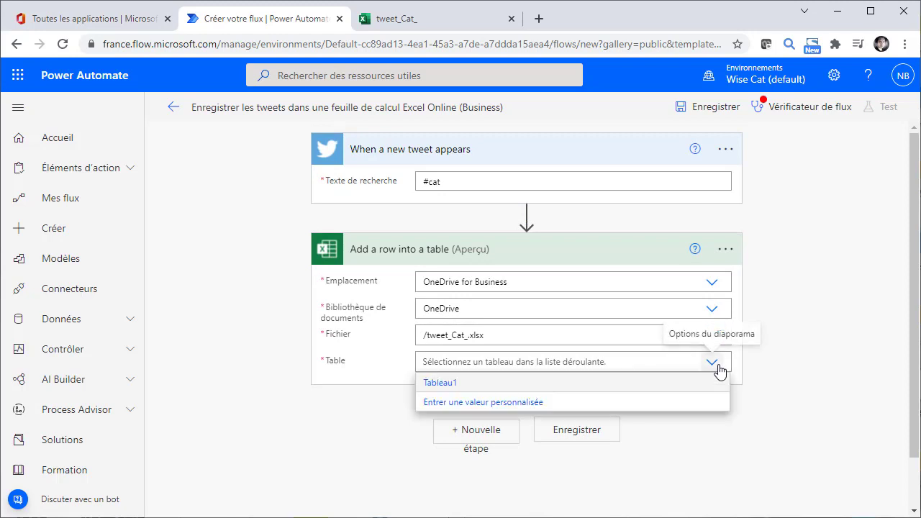
click(446, 385)
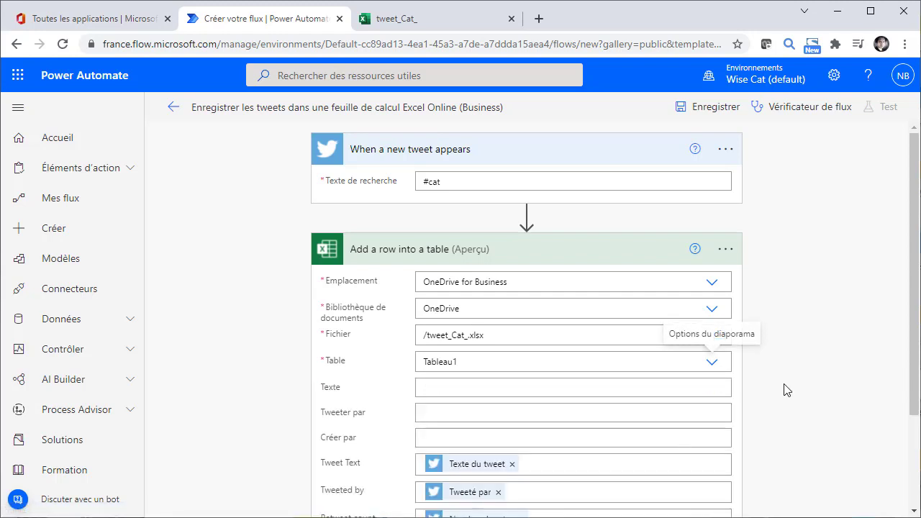
Clear the template's preset dynamic values from the Tweet Text, Tweeted by, Retweet count and Created at fields.
scroll(786, 389, down, 1)
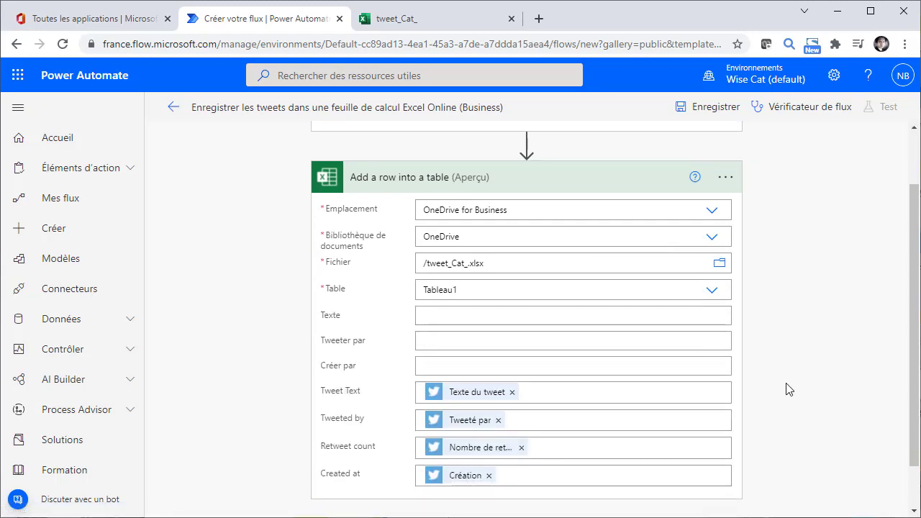
click(514, 394)
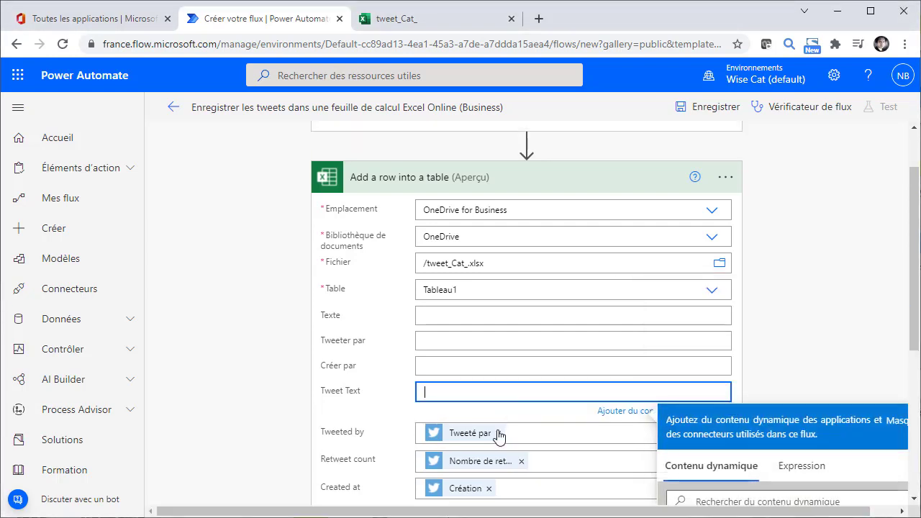
click(498, 433)
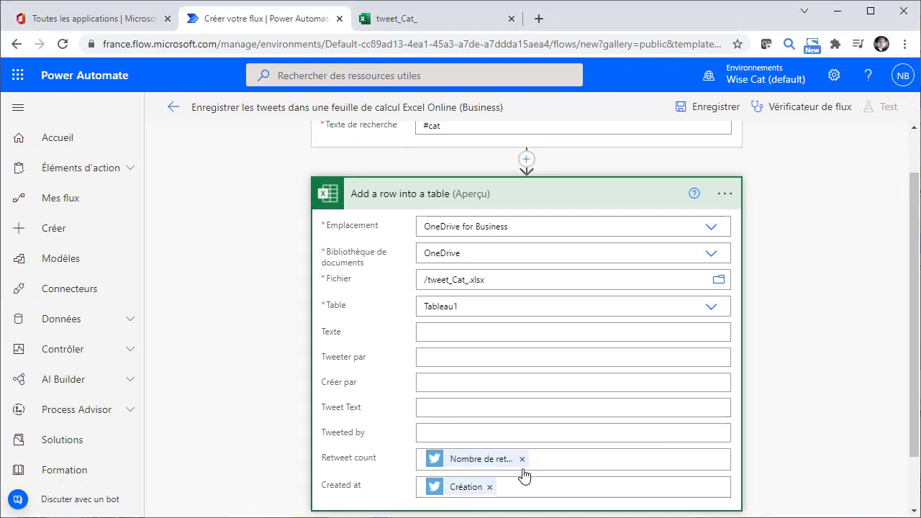
click(521, 459)
Check the column headers in the tweet_Cat_ workbook and fill the flow's Texte field with the dynamic content "Texte du tweet".
click(432, 331)
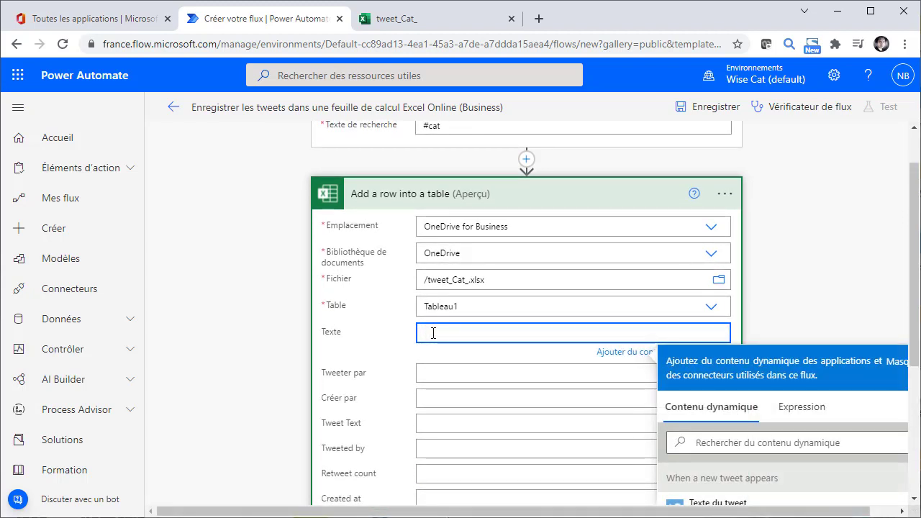
scroll(777, 427, down, 1)
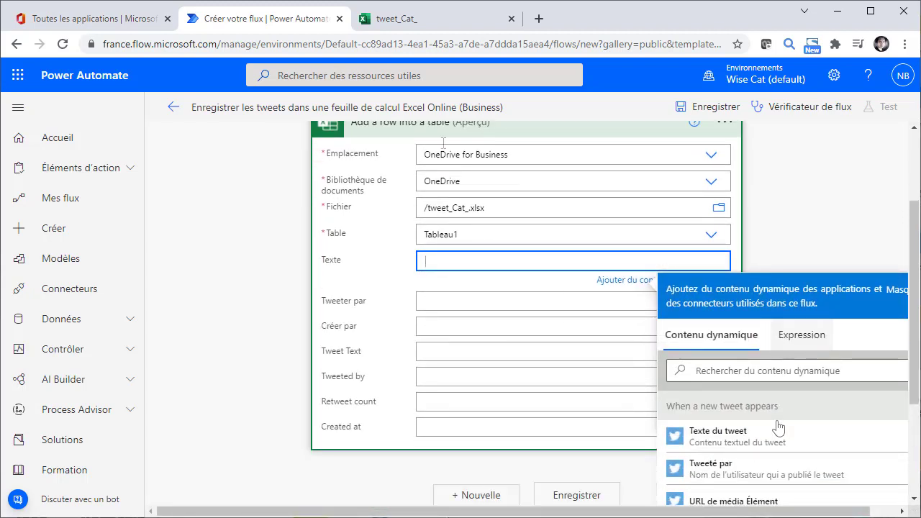
click(441, 24)
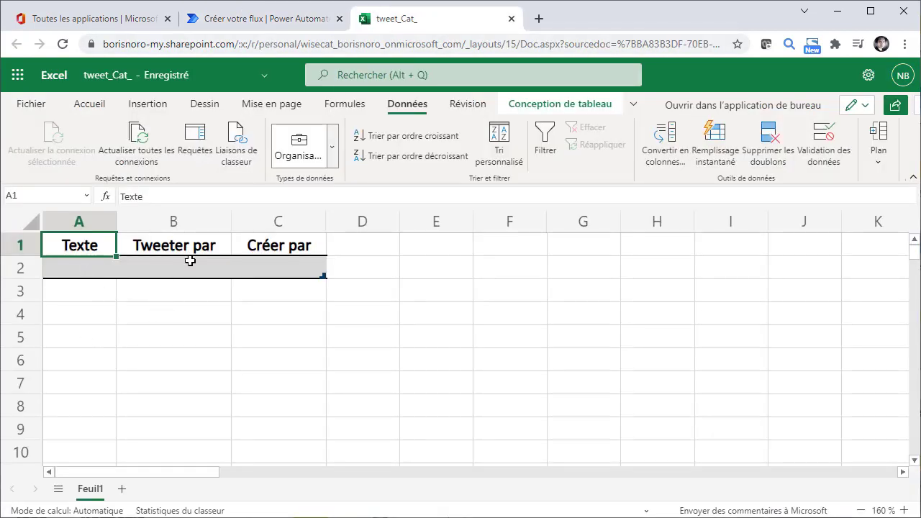
click(263, 22)
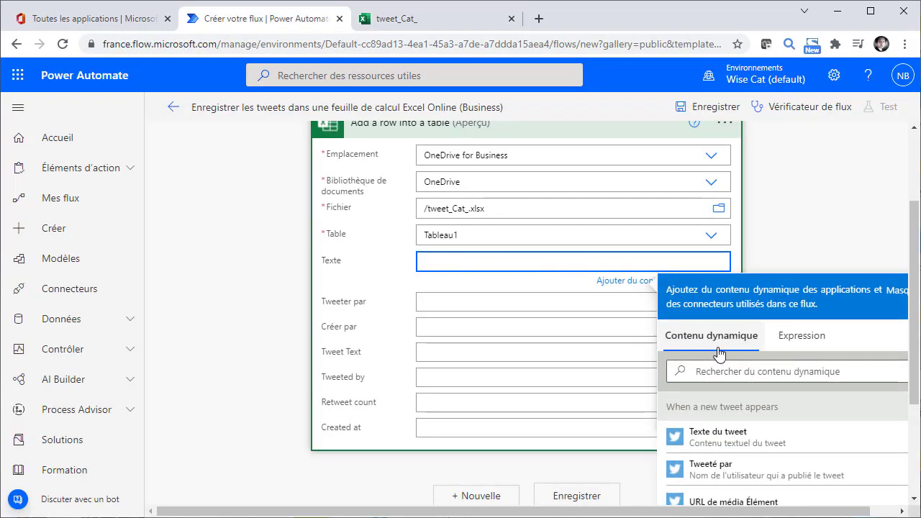
click(710, 443)
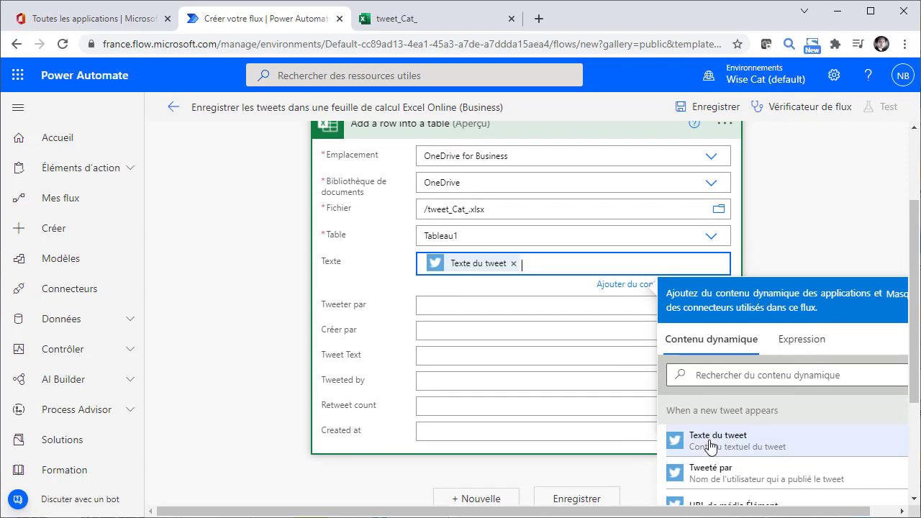
Fill Tweeter par with the dynamic content "Tweeté par" and Créer par with "Nom d'utilisateur".
click(463, 307)
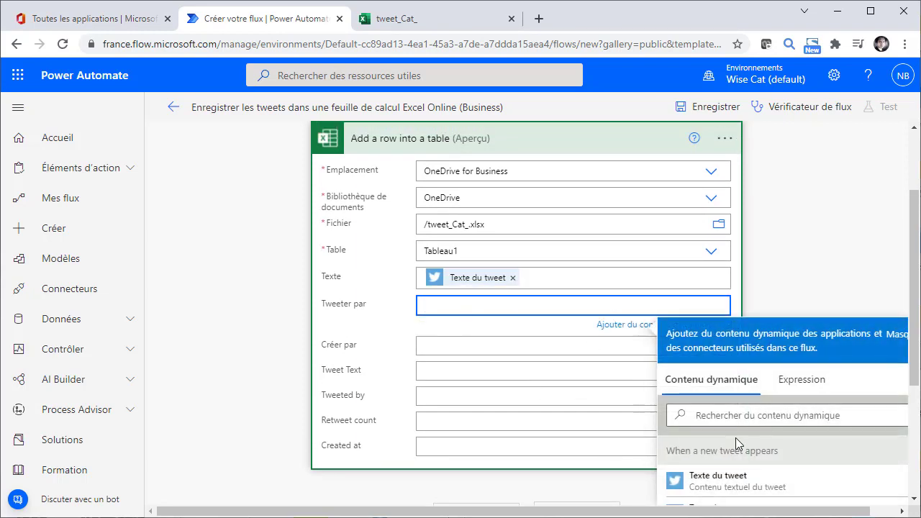
scroll(575, 381, down, 1)
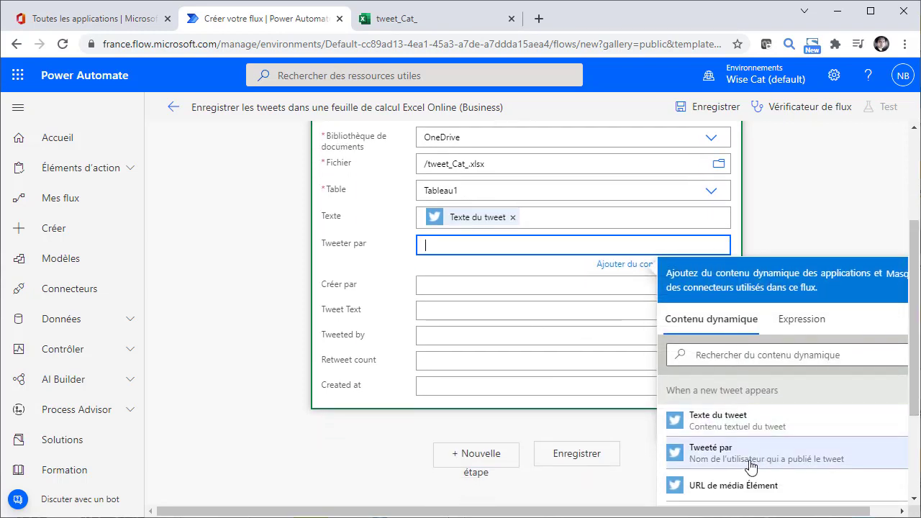
click(750, 466)
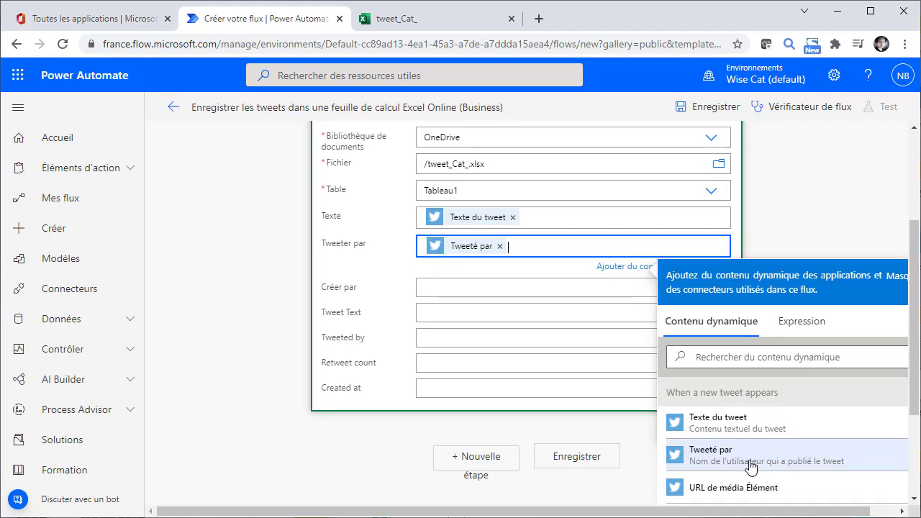
click(438, 288)
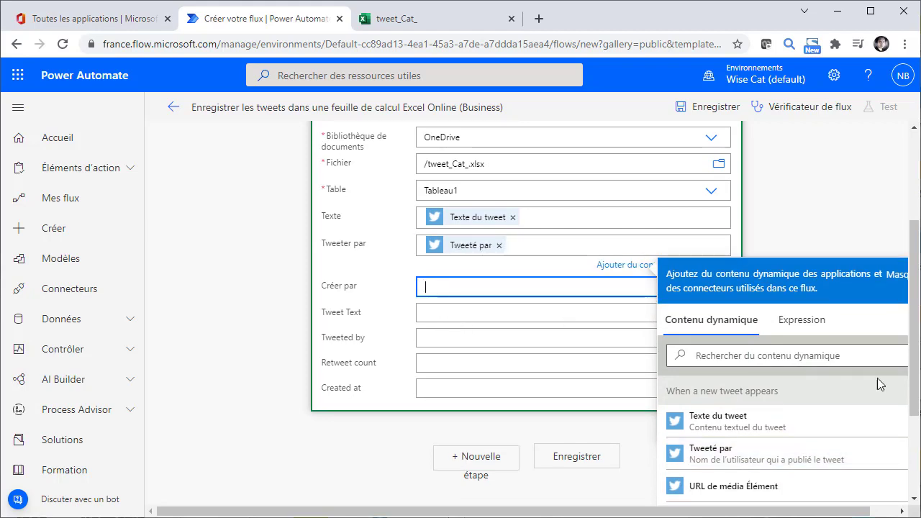
scroll(827, 406, down, 3)
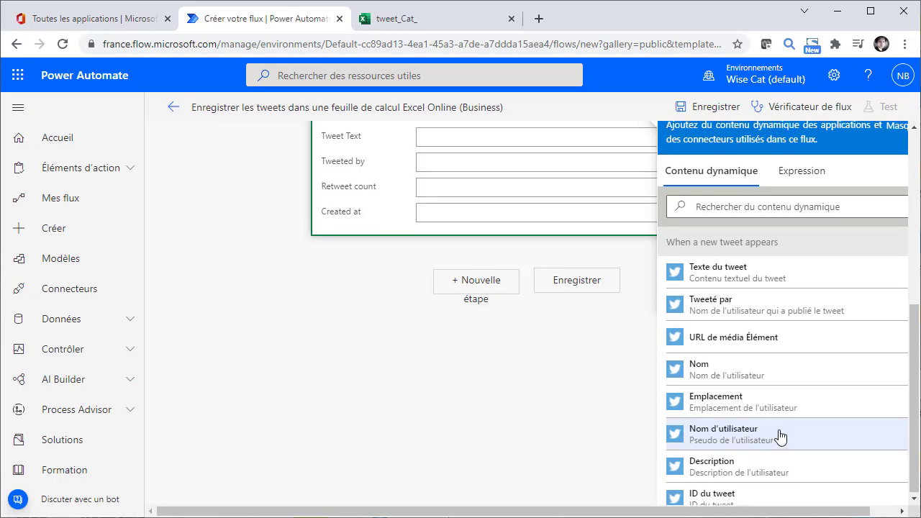
click(704, 433)
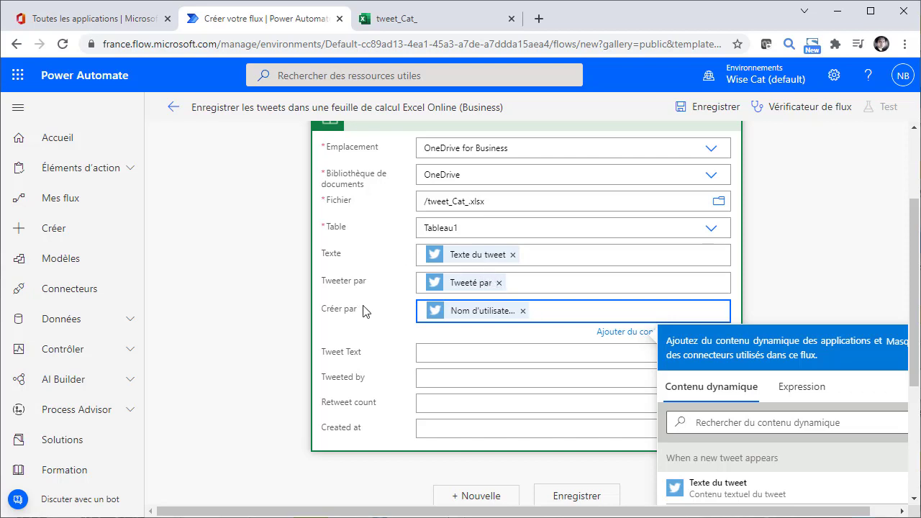
mouse_move(487, 315)
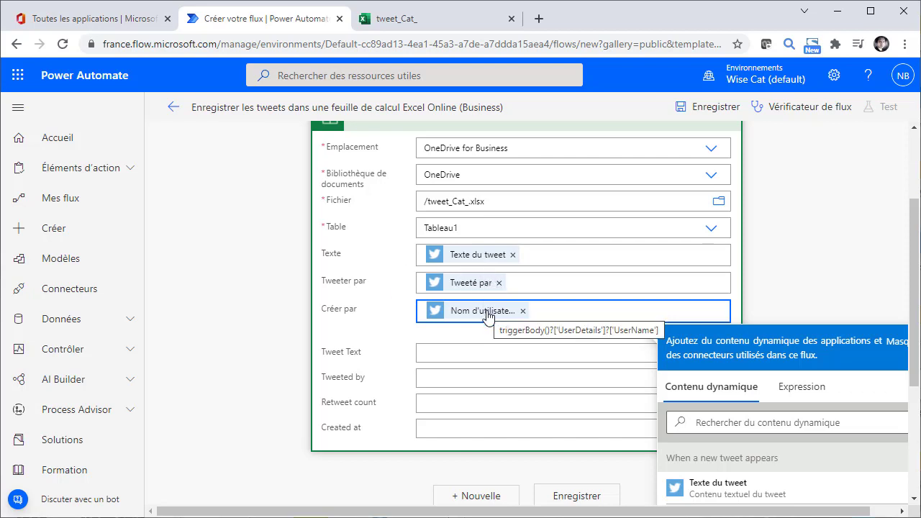
click(841, 268)
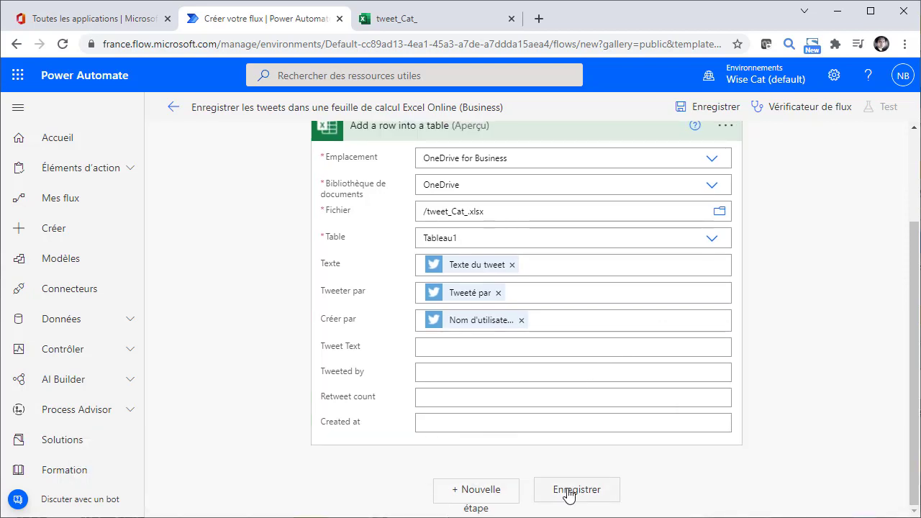
Review the #cat search text of the trigger and save the flow.
scroll(569, 495, up, 2)
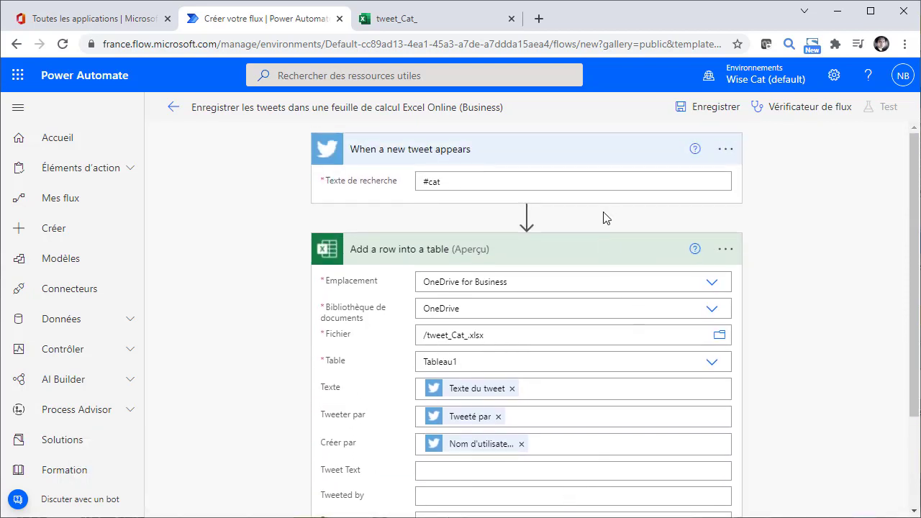
click(461, 182)
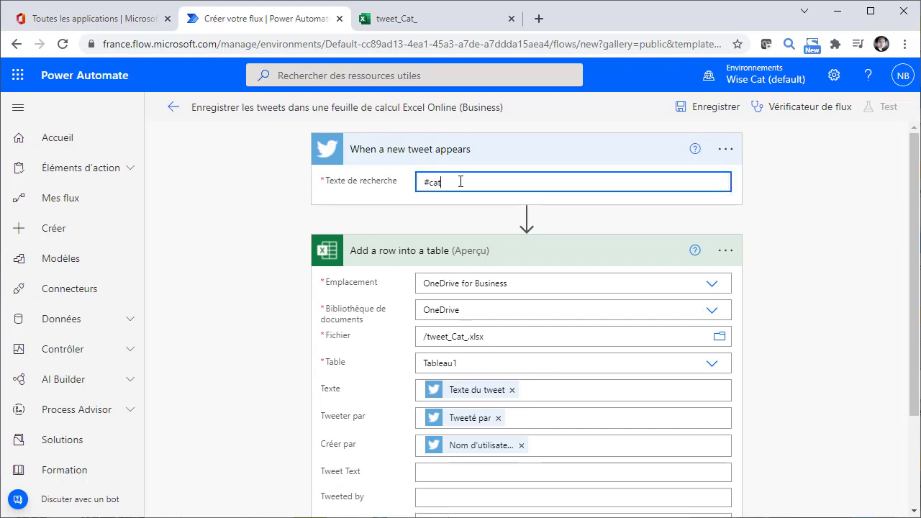
drag(460, 181, 414, 188)
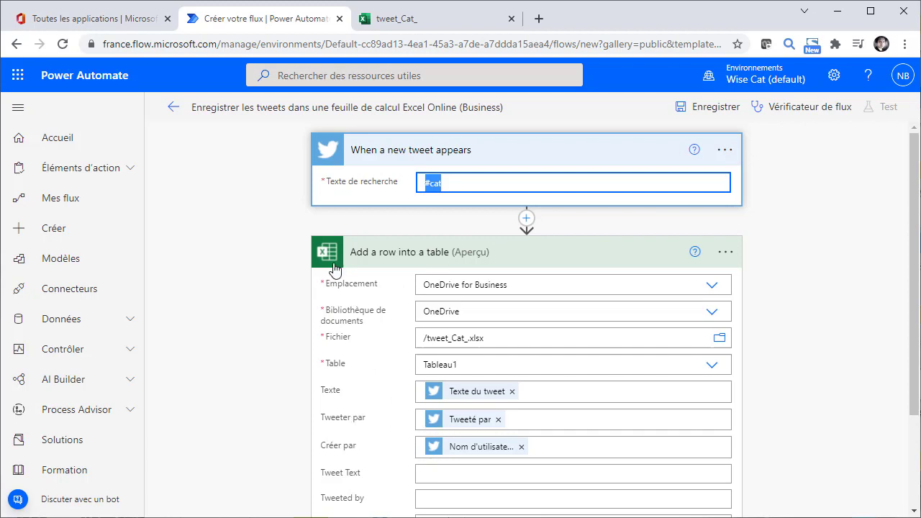
scroll(832, 297, down, 3)
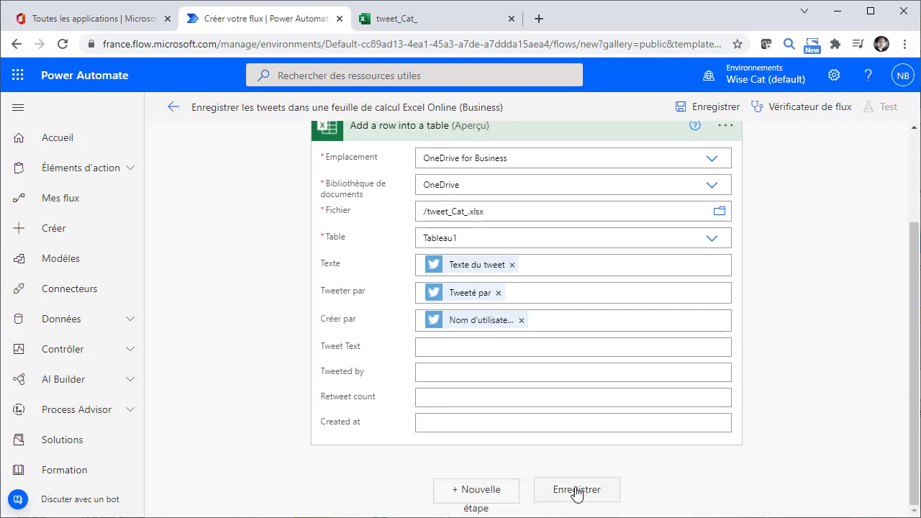
click(576, 491)
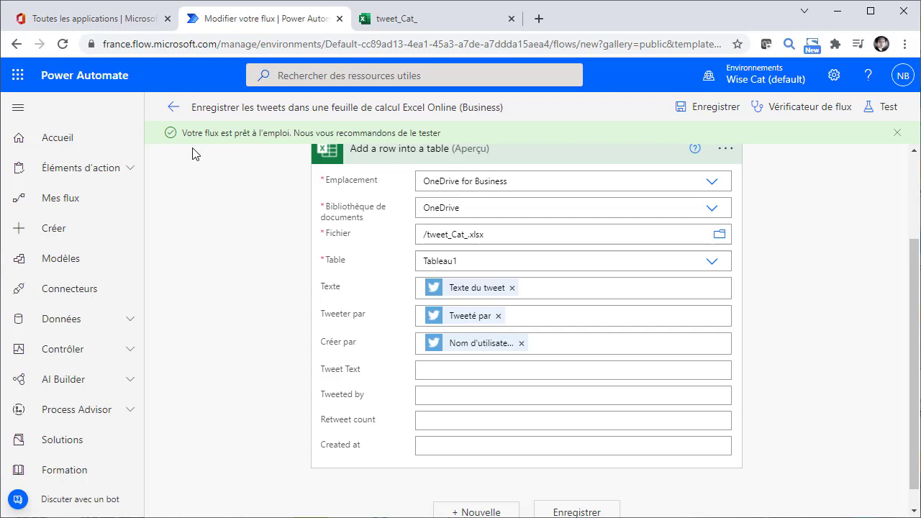
Run a test of the saved flow with the Manuellement option.
click(884, 115)
click(694, 142)
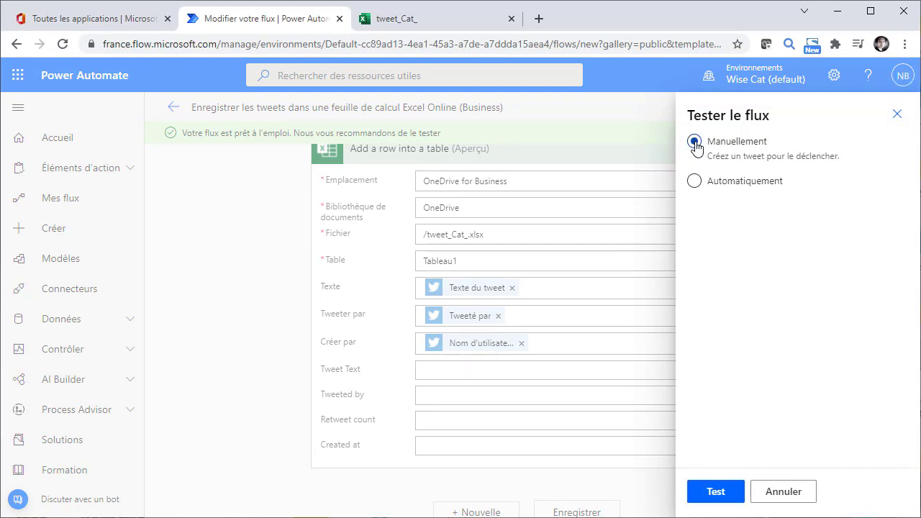
click(715, 492)
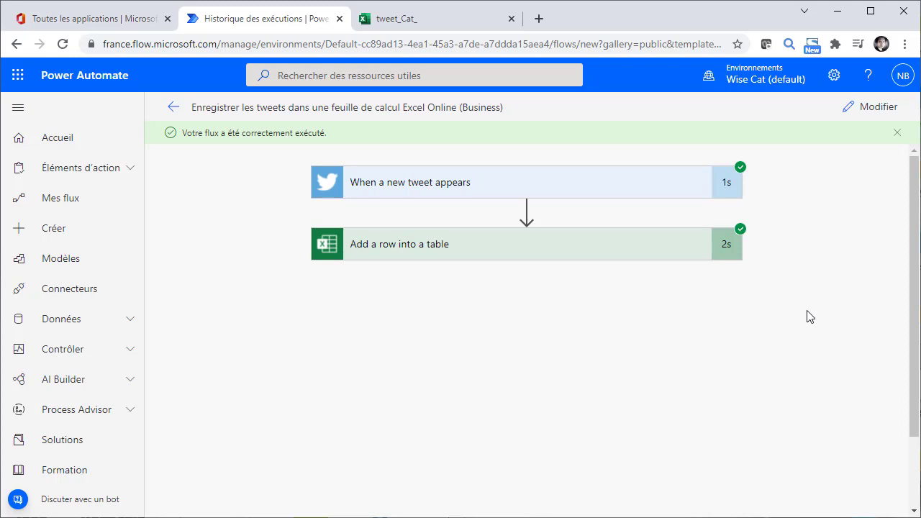
Switch to the tweet_Cat_ workbook in Excel and widen the Texte and Tweeter par columns.
click(433, 25)
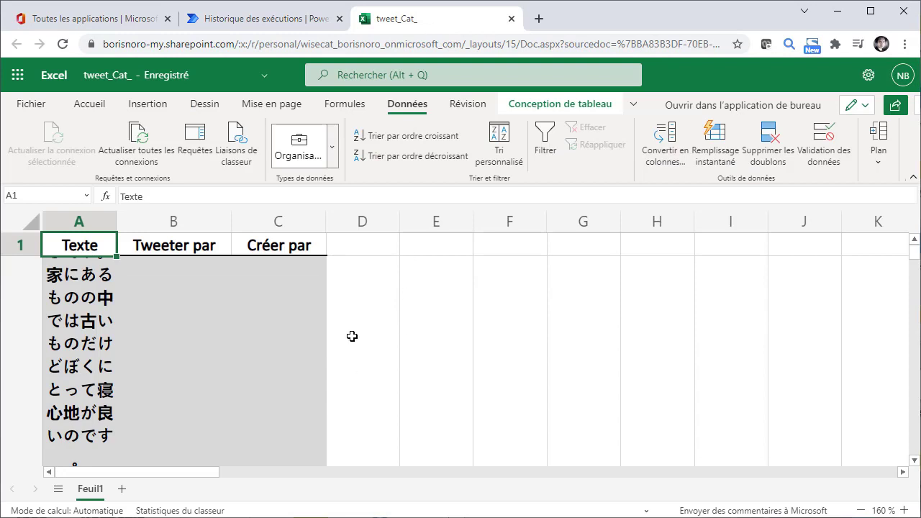
scroll(352, 336, down, 5)
drag(232, 221, 293, 229)
drag(117, 221, 328, 238)
scroll(195, 301, up, 5)
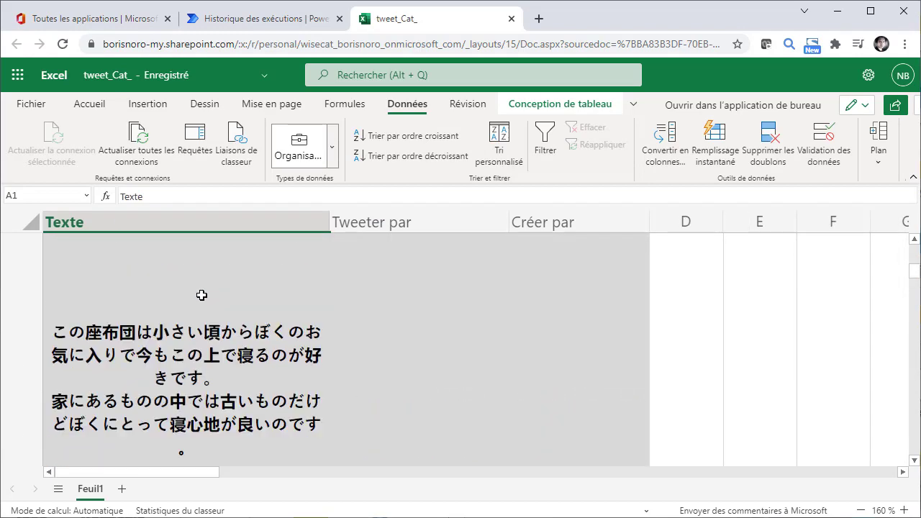
Examine the Texte, Tweeter par and Créer par cells of the tweet added in row 2.
scroll(201, 295, down, 5)
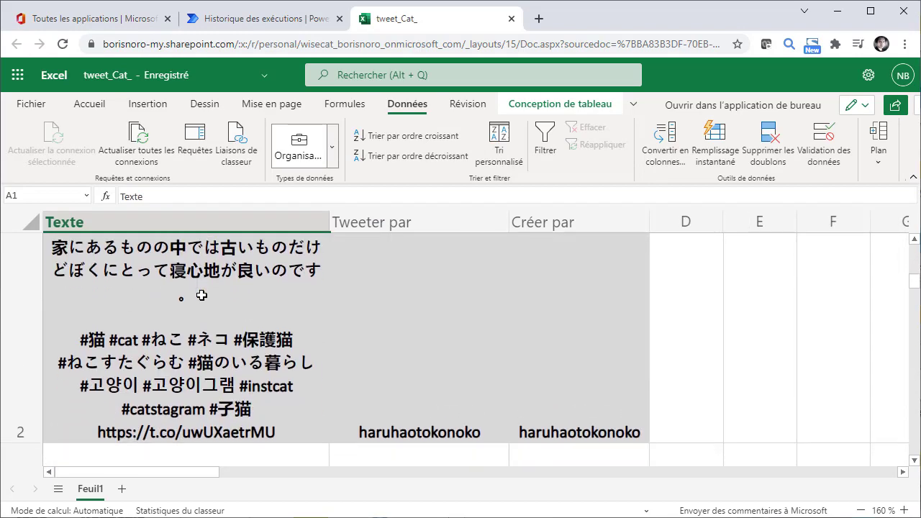
scroll(201, 295, up, 5)
click(158, 342)
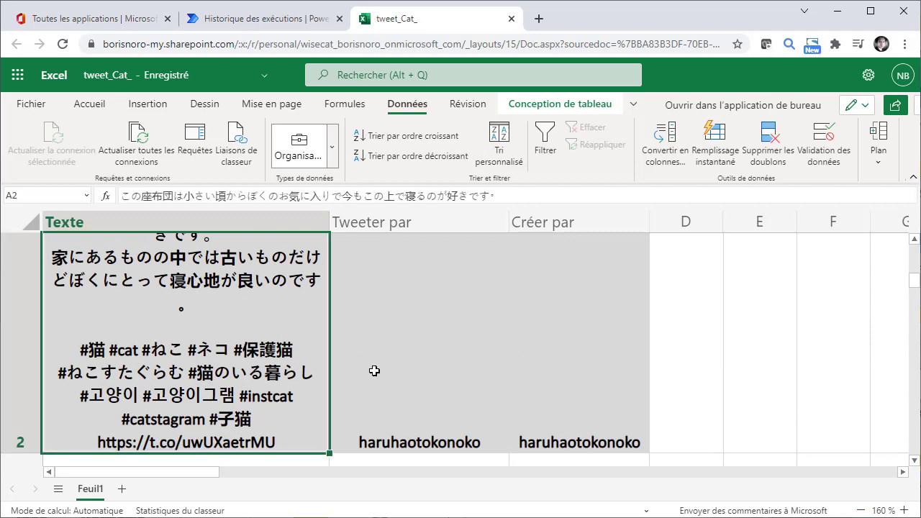
click(428, 373)
click(554, 375)
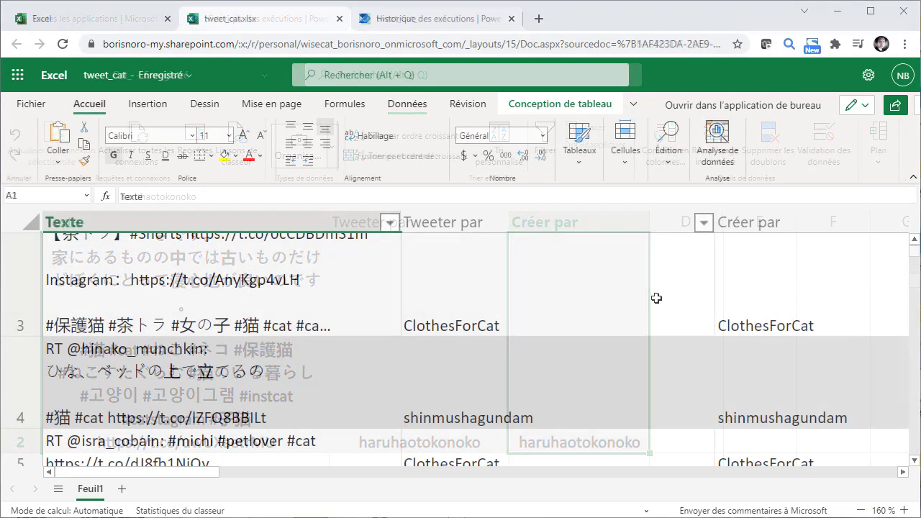
Look through the collected tweet rows in the tweet_cat.xlsx workbook.
scroll(656, 298, down, 5)
scroll(656, 297, down, 5)
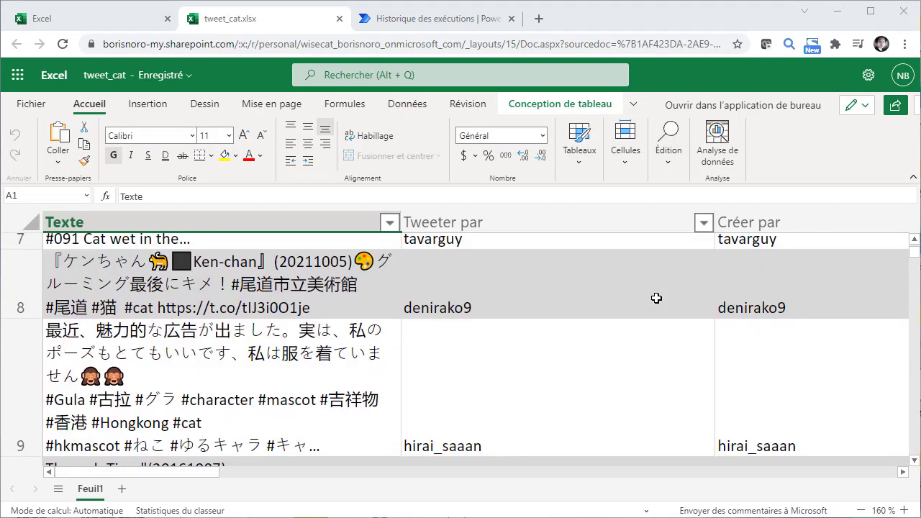
scroll(656, 298, down, 4)
scroll(656, 298, down, 5)
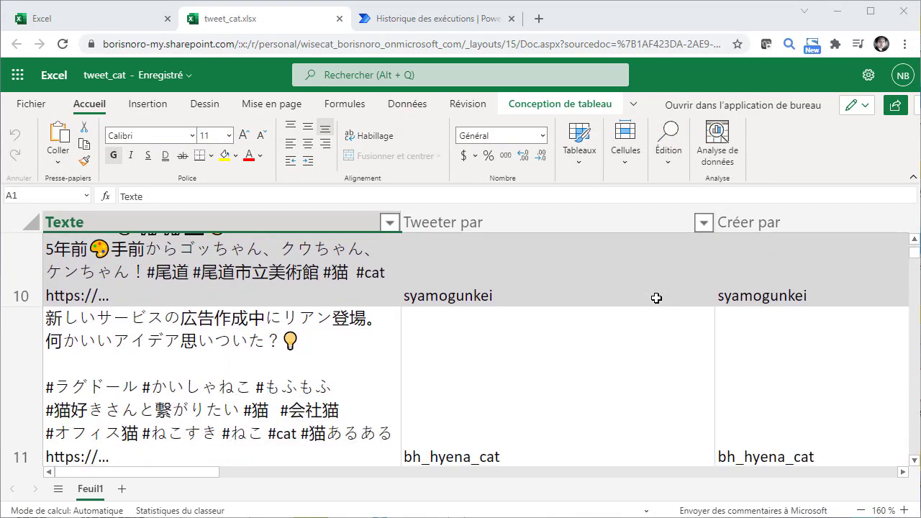
Continue reading through the collected #cat tweets from row 10 of the table downwards.
scroll(656, 298, down, 5)
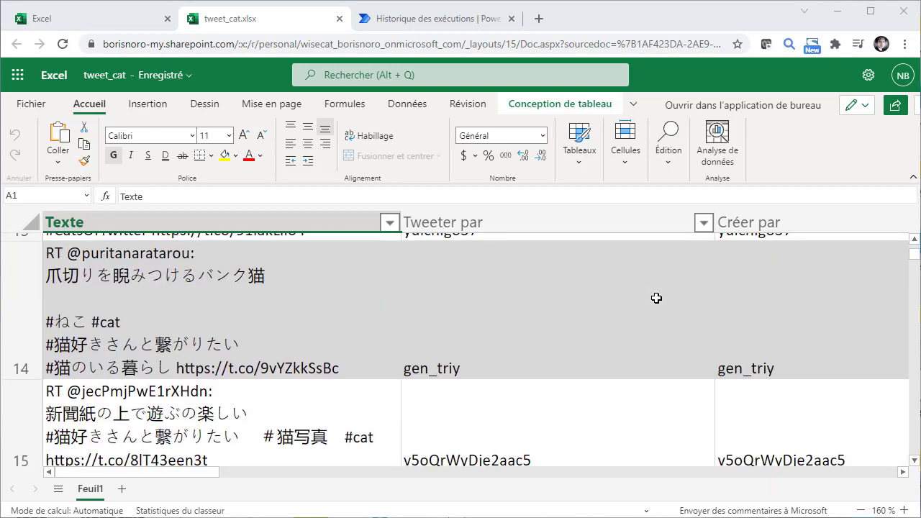
scroll(656, 297, down, 5)
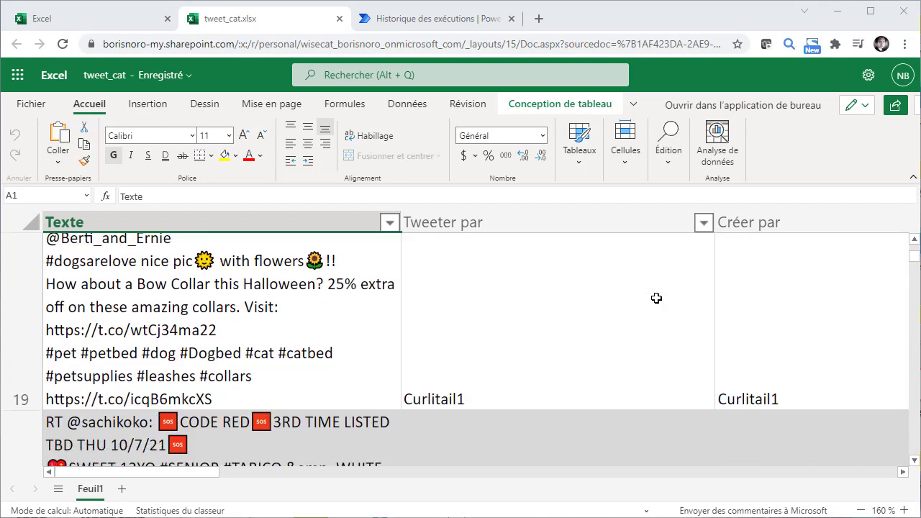
scroll(655, 298, down, 6)
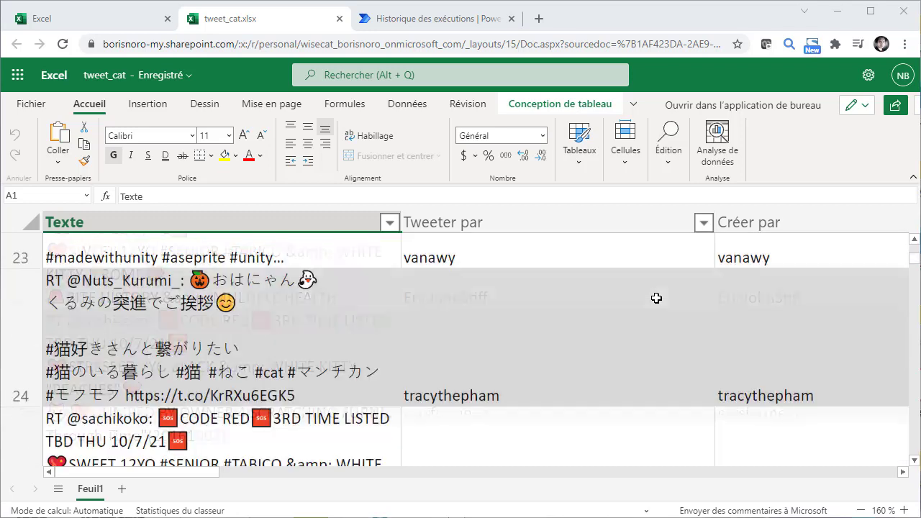
scroll(656, 298, down, 2)
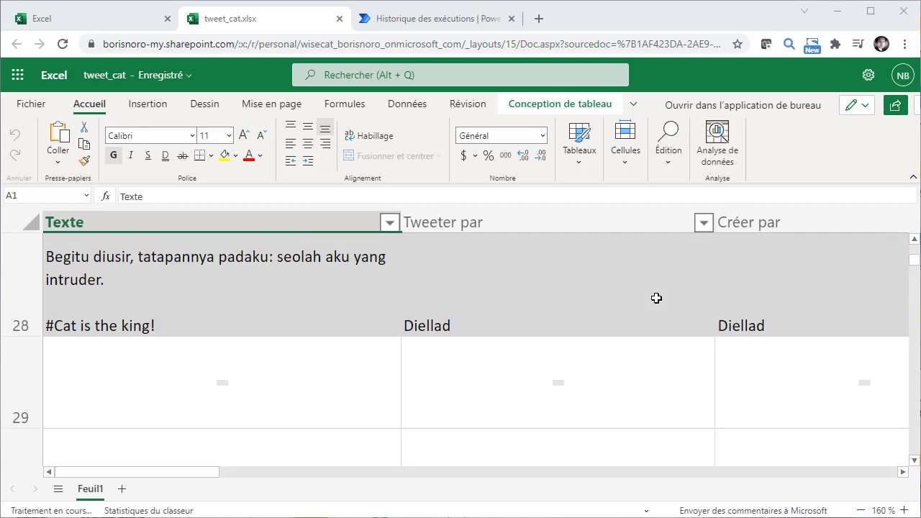
scroll(656, 297, down, 5)
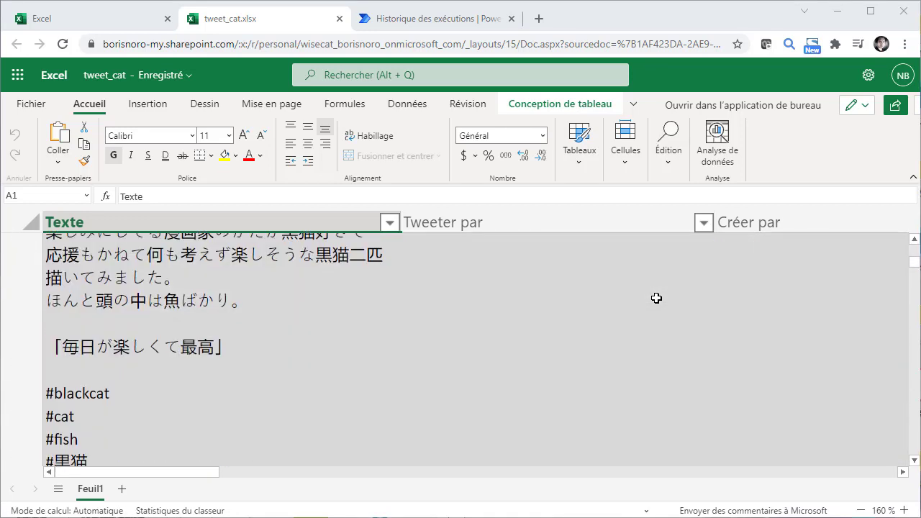
scroll(656, 297, down, 5)
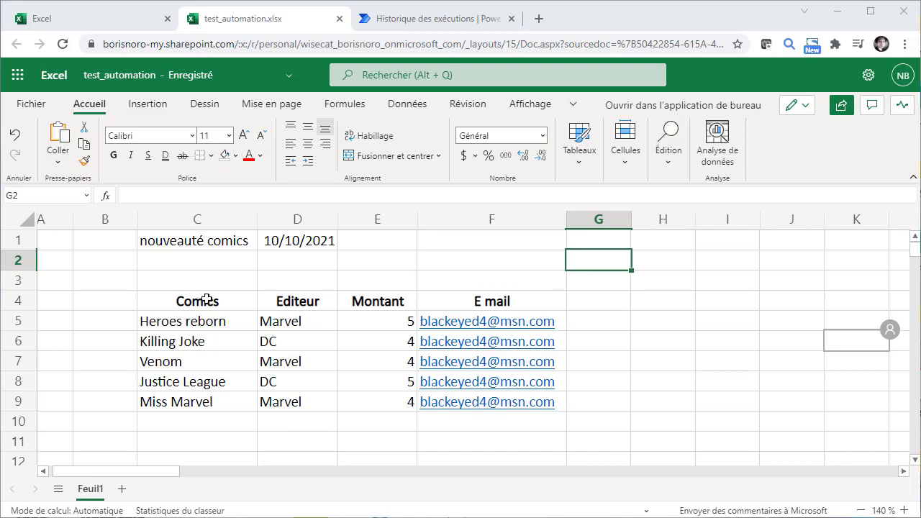
Examine the title, the date formula and the Comics, Editeur, Montant and E mail headers in the test_automation.xlsx workbook.
click(163, 250)
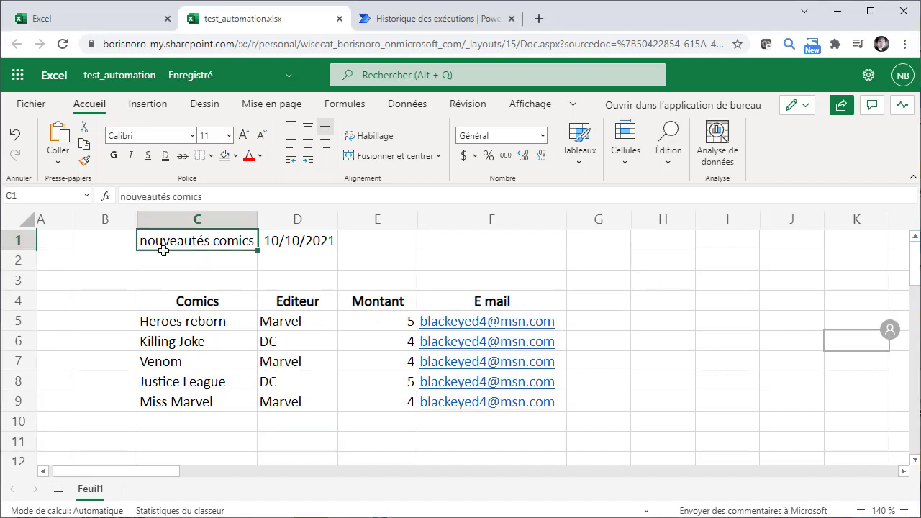
click(296, 238)
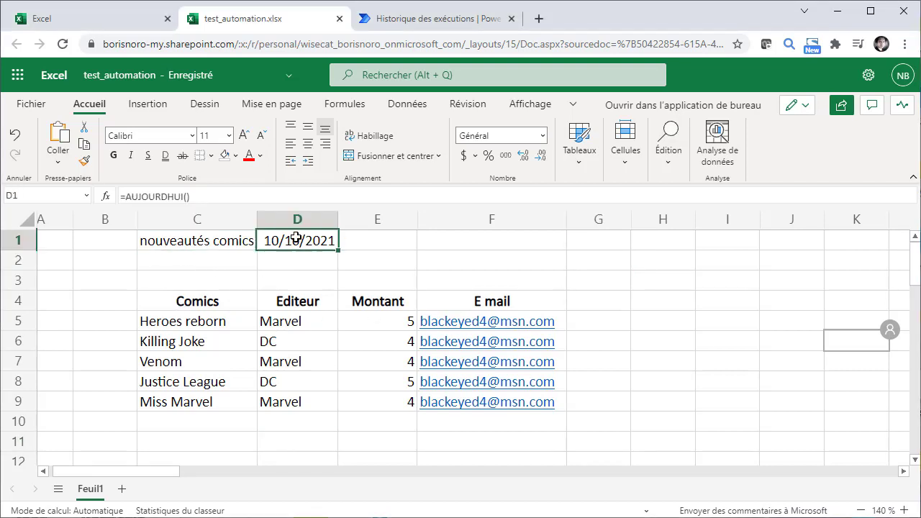
click(171, 302)
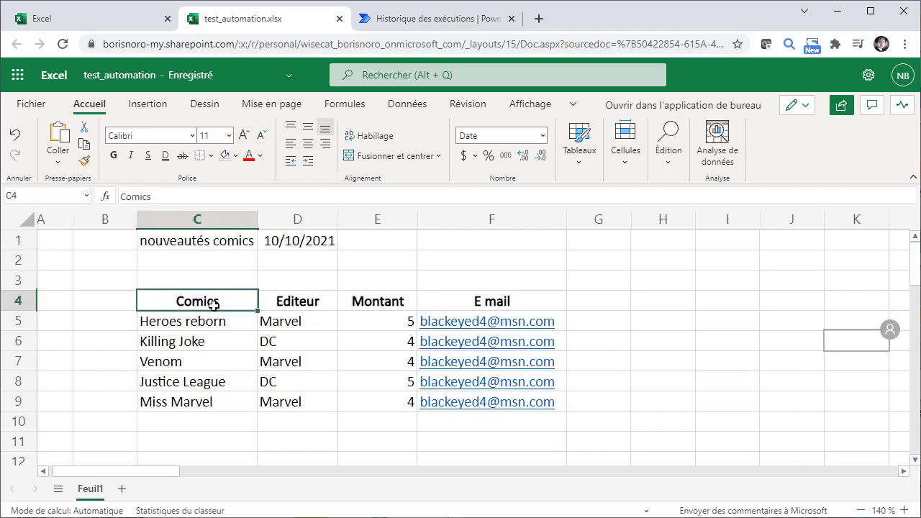
click(302, 303)
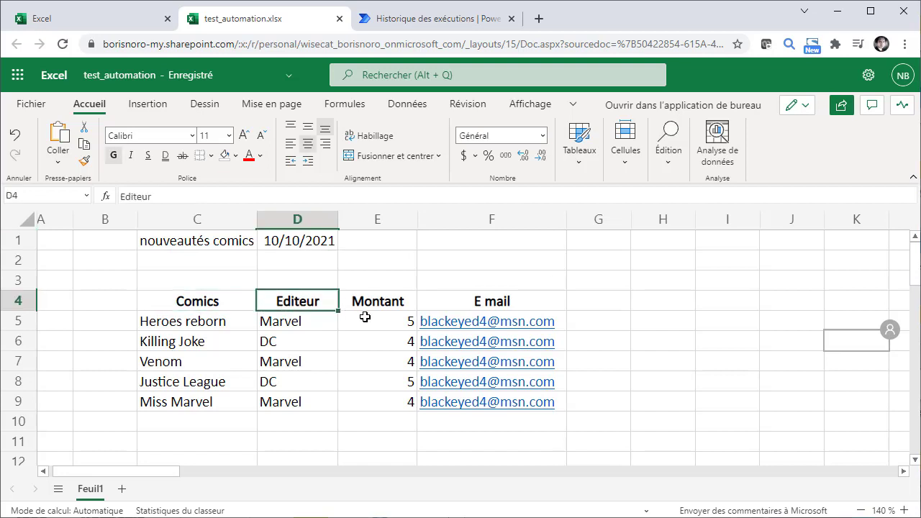
click(383, 303)
click(479, 303)
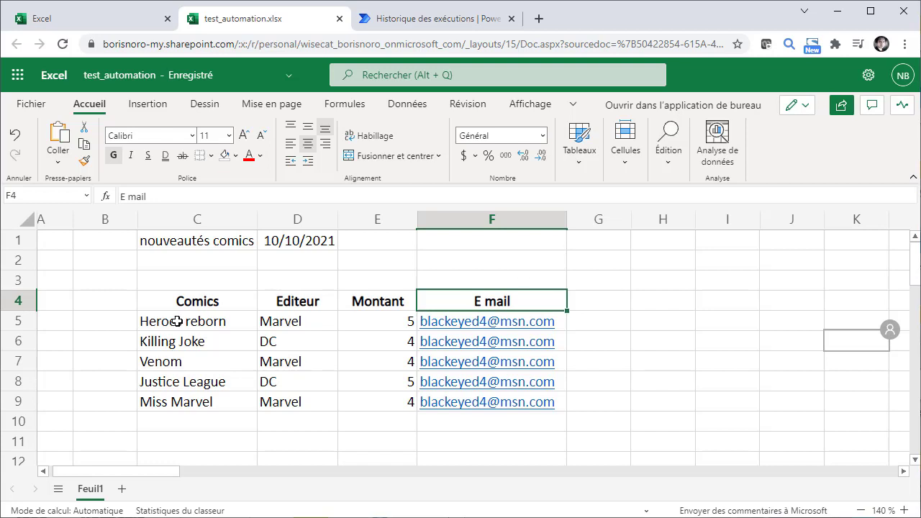
Review the comic title, publisher and amount entries in the Heroes reborn, Killing Joke and Justice League rows.
drag(177, 322, 377, 322)
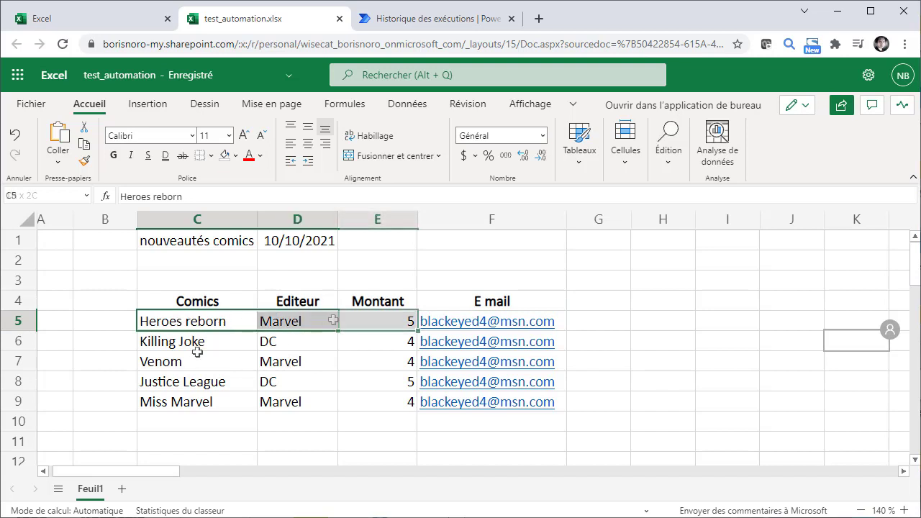
drag(175, 342, 356, 341)
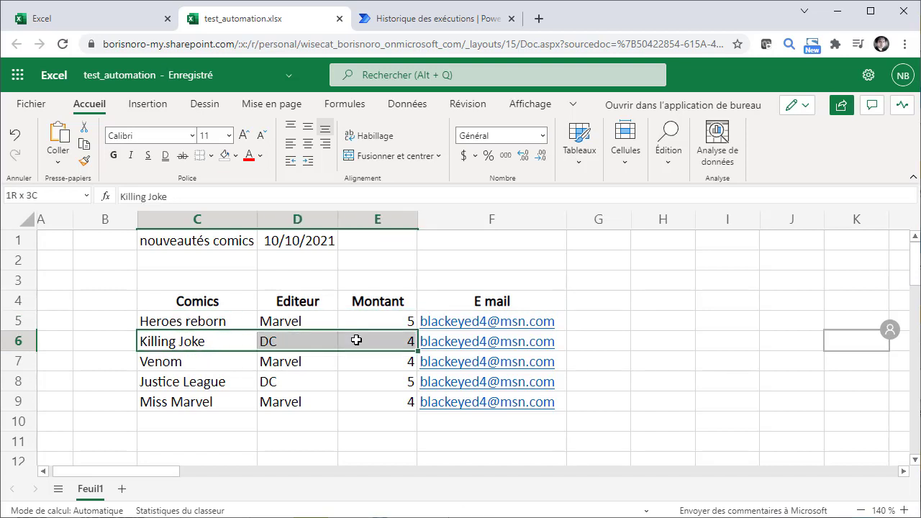
click(164, 381)
drag(227, 381, 362, 380)
click(723, 281)
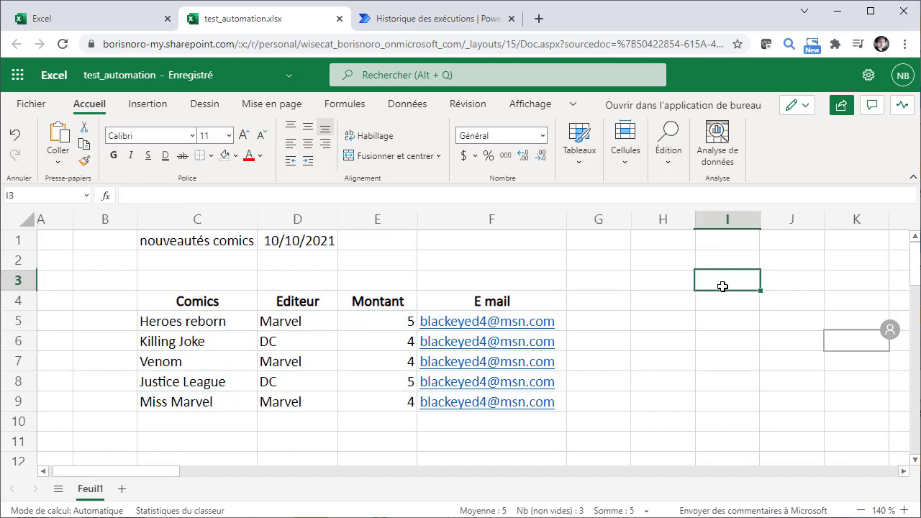
Format the comics list C4:F9 as a table with headers, using the first Clair style.
click(195, 302)
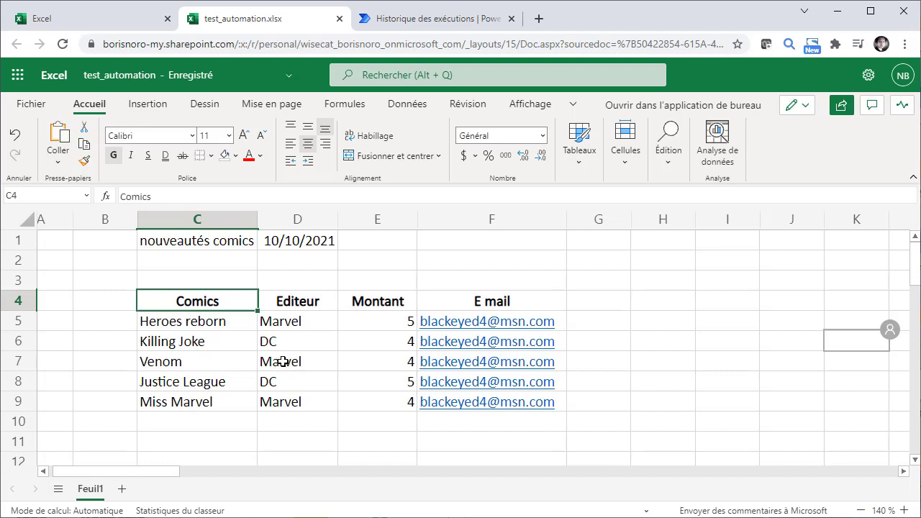
click(591, 169)
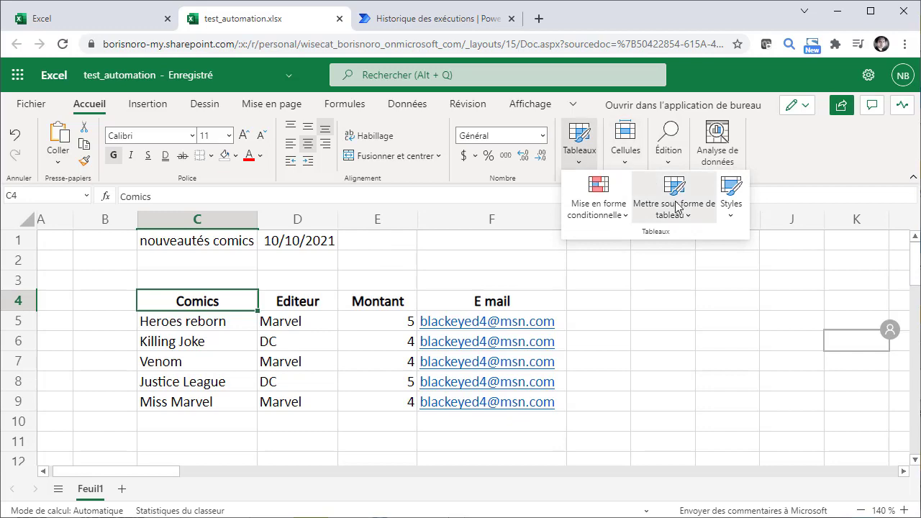
click(676, 207)
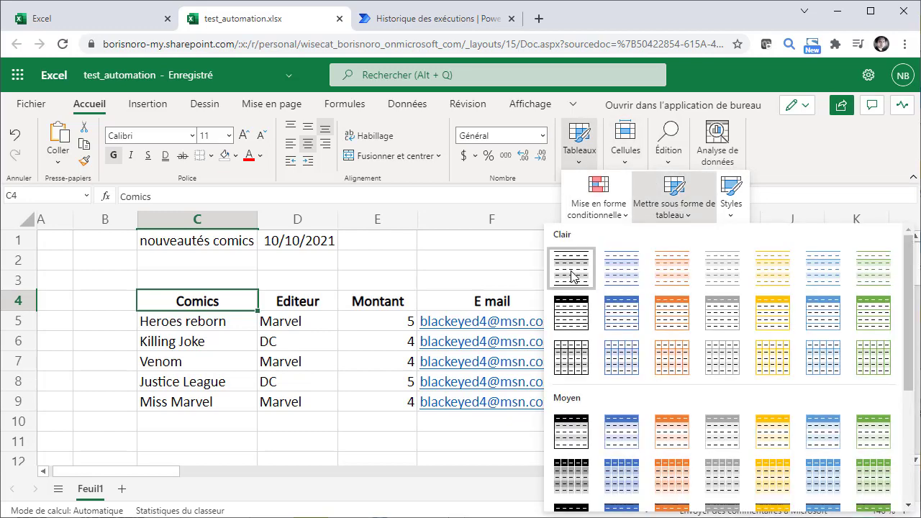
click(570, 272)
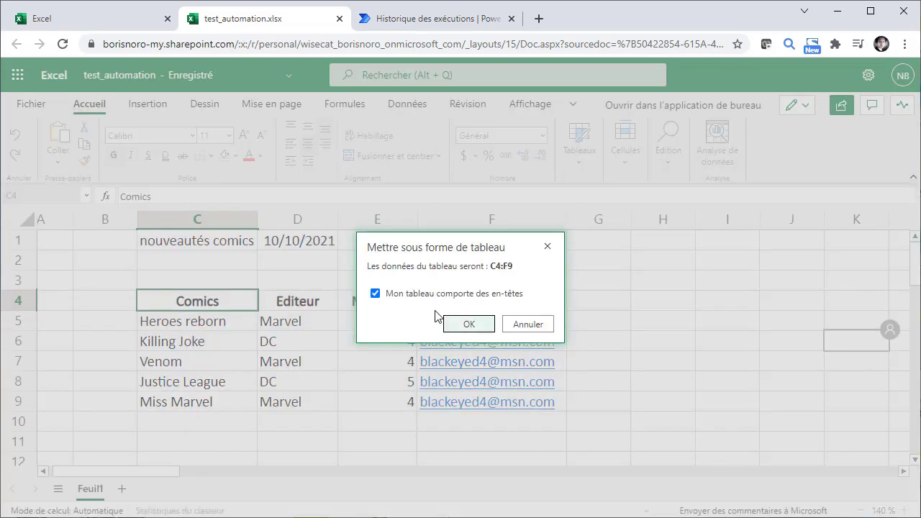
click(471, 324)
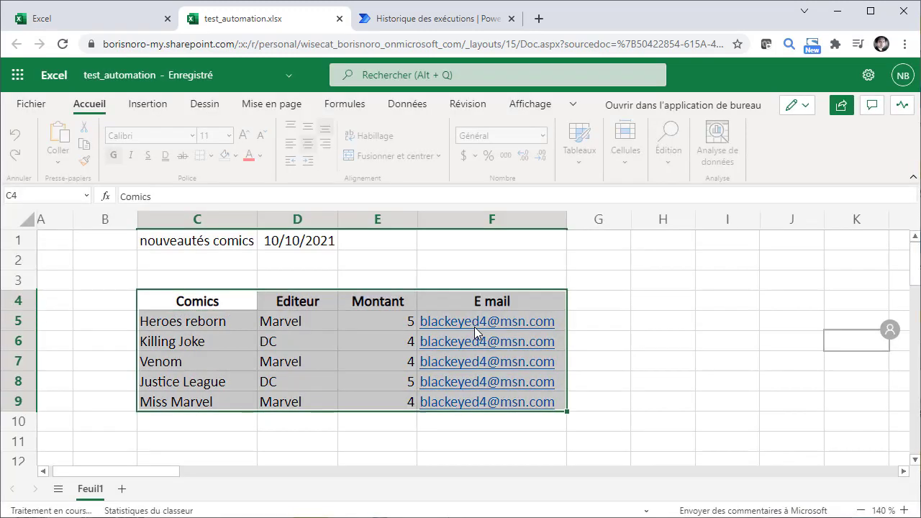
click(665, 320)
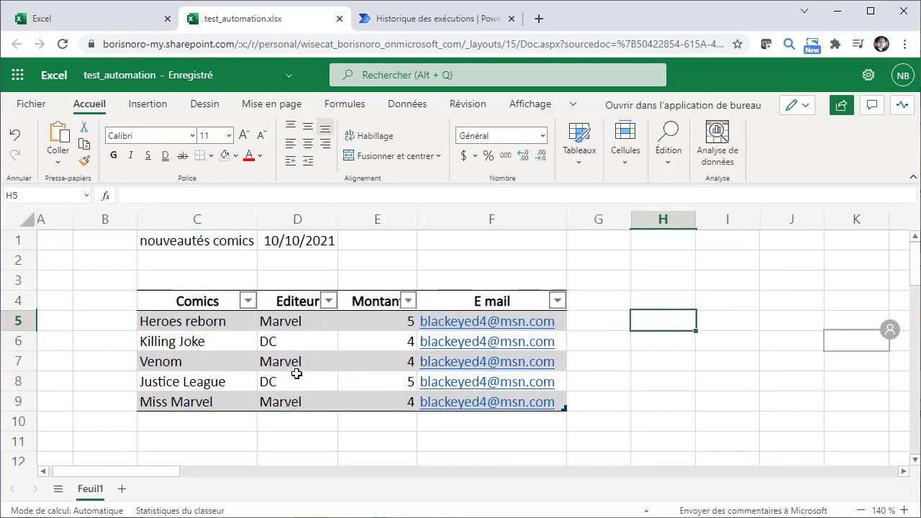
Remove the filter buttons from the header row of the comics table.
click(297, 338)
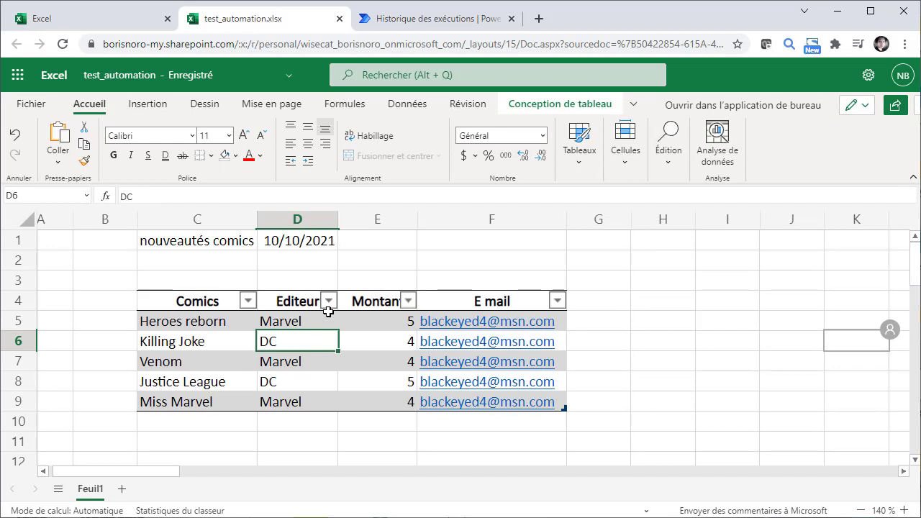
click(407, 105)
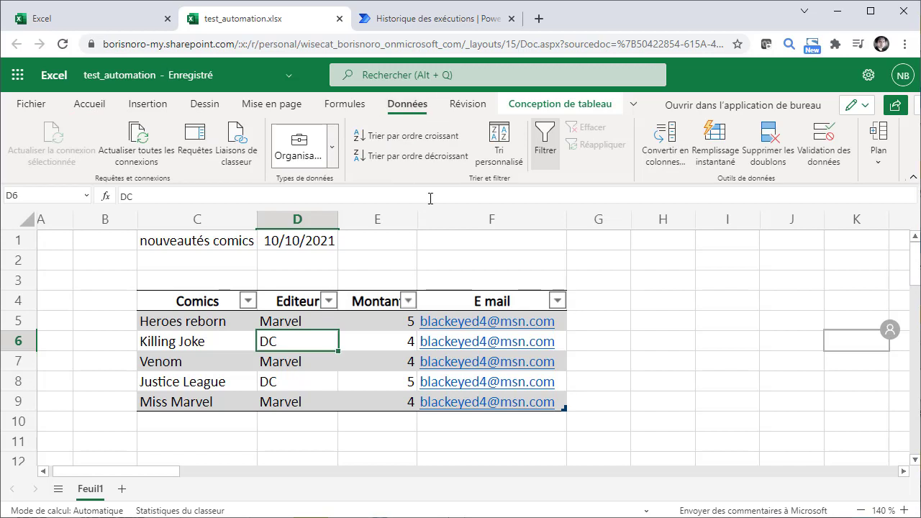
click(544, 138)
click(662, 271)
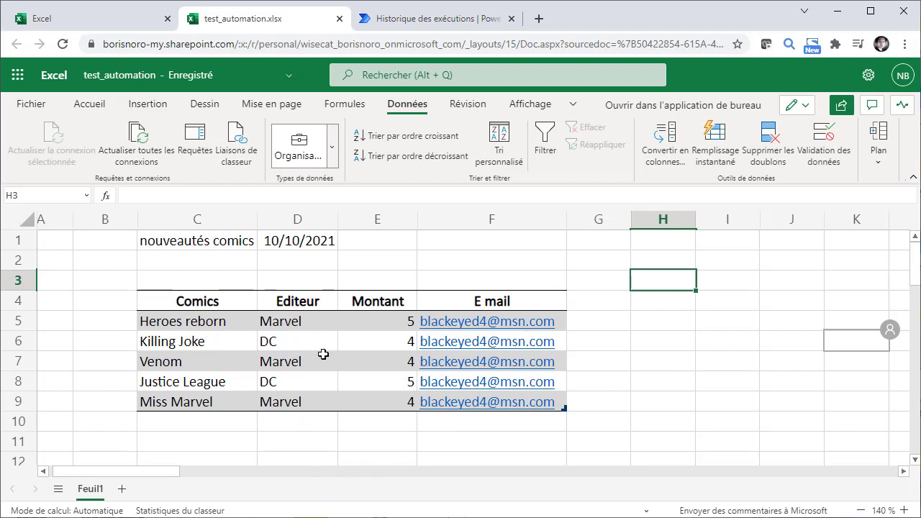
Switch to Power Automate and create an instant cloud flow named Mail_comics_ with the Déclencher manuellement un flux trigger.
click(435, 18)
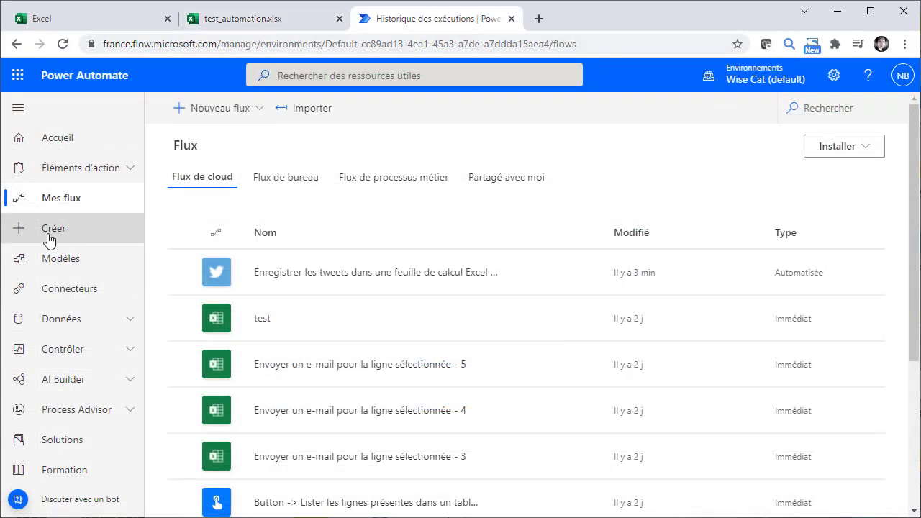
click(48, 239)
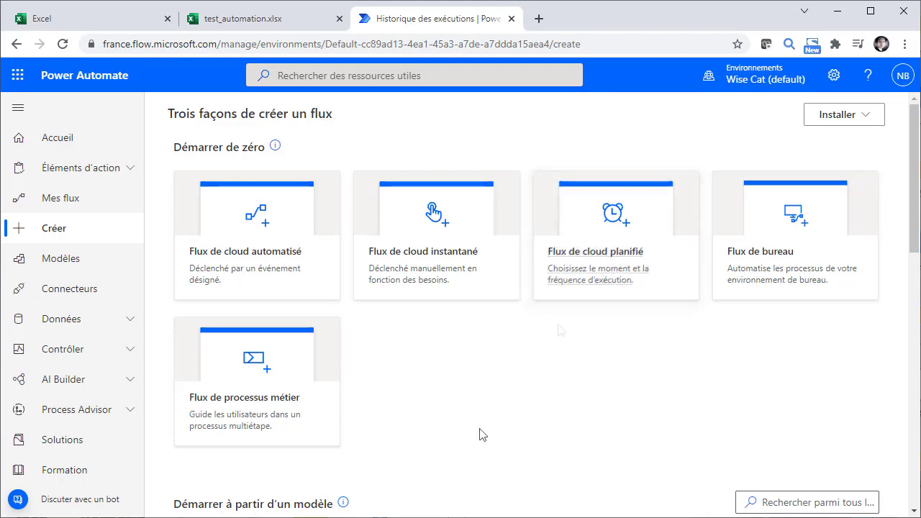
click(445, 257)
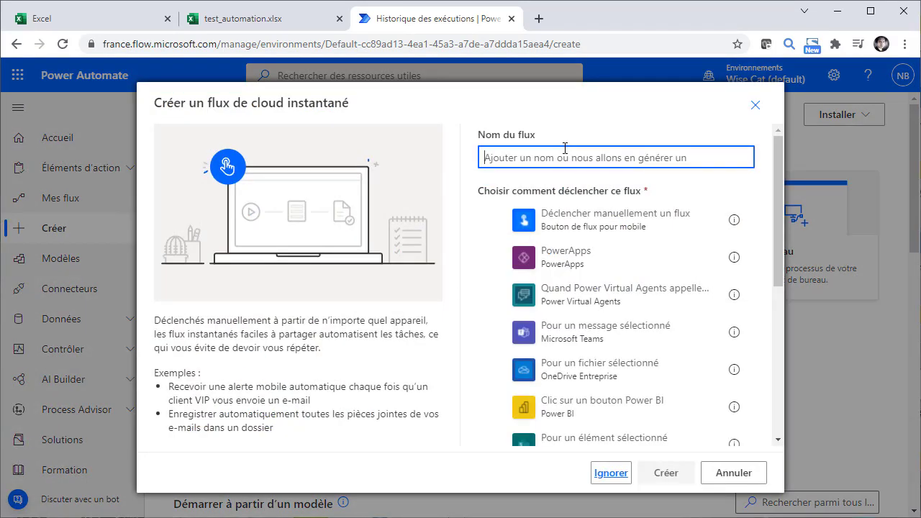
text(Mail_comics_)
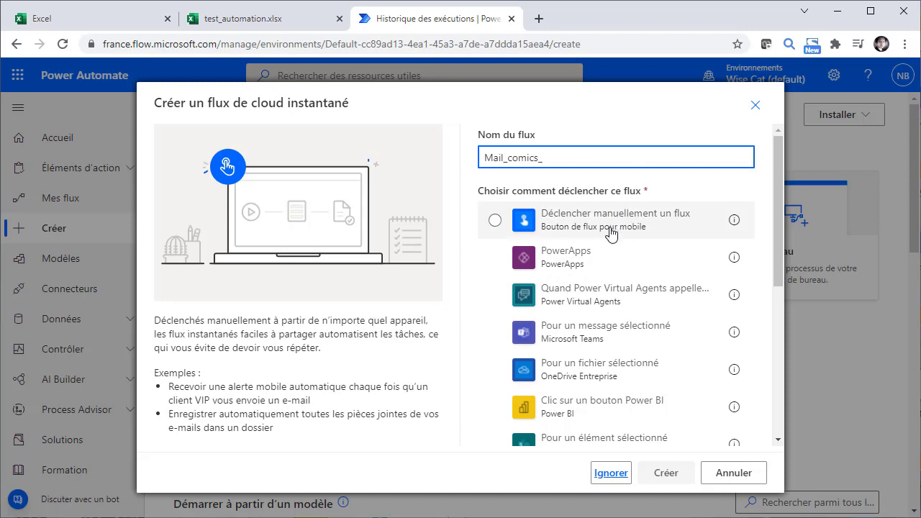
click(495, 220)
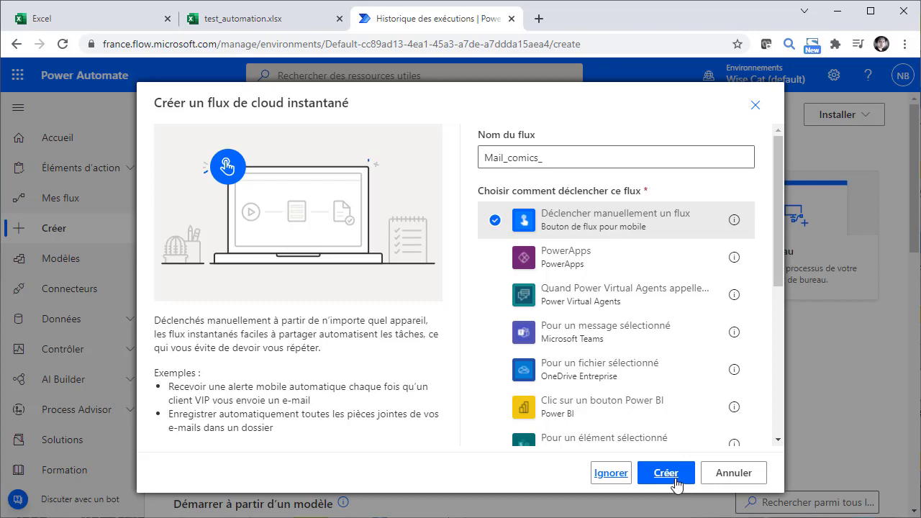
click(675, 483)
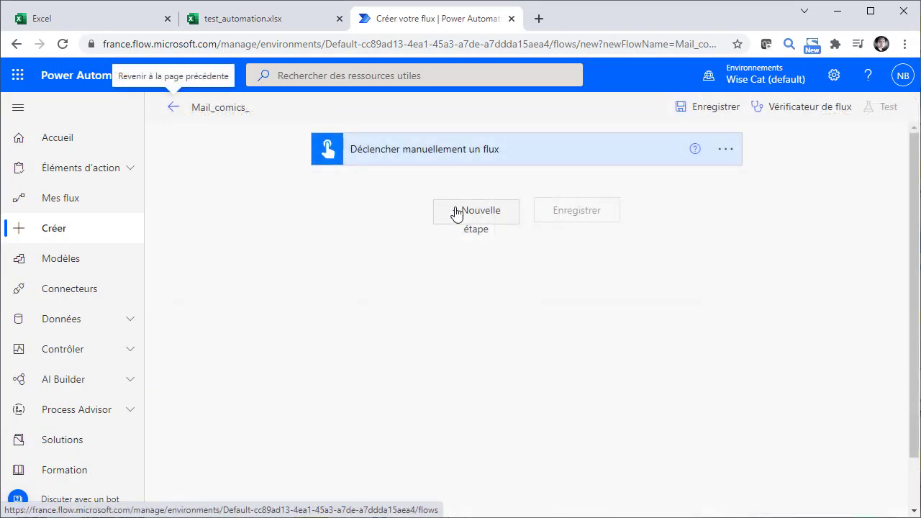
Add the Excel Online (Business) action Lister les lignes présentes dans un tableau after the manual trigger.
click(462, 218)
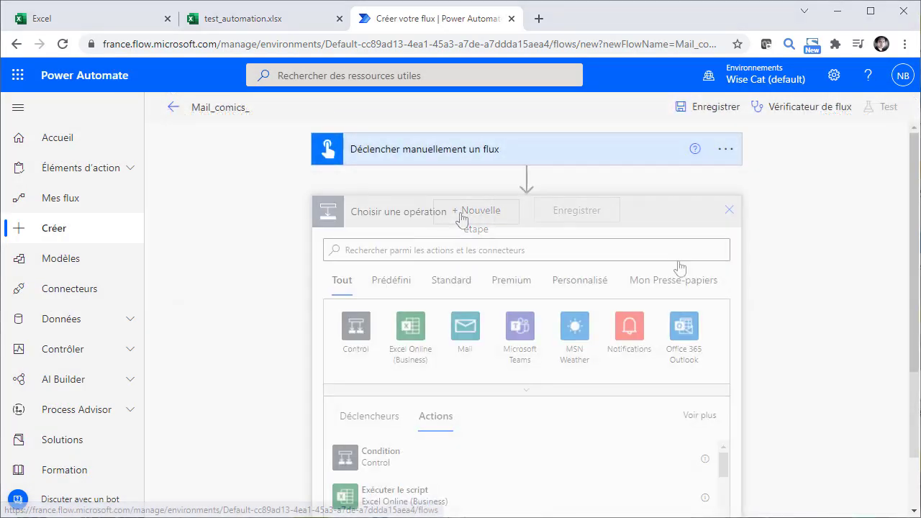
click(415, 345)
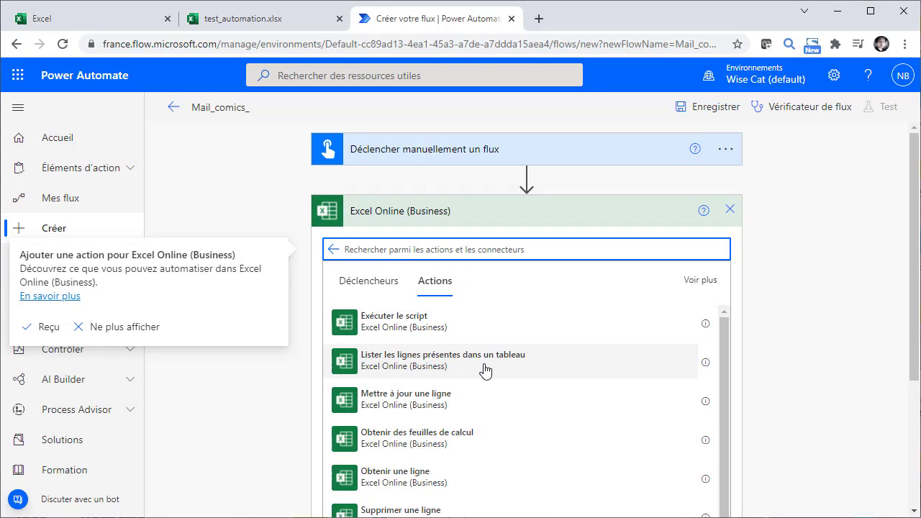
click(484, 369)
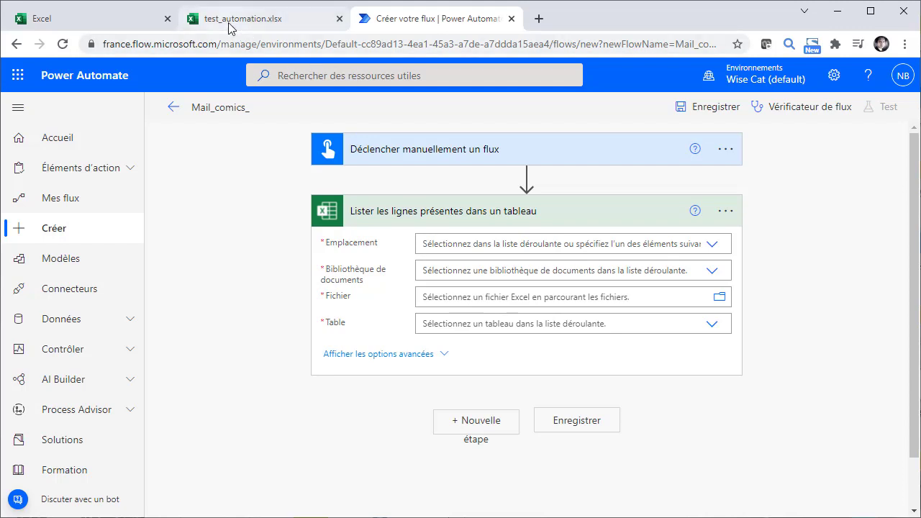
Set the Excel action's Emplacement to OneDrive for Business and its Bibliothèque de documents to OneDrive.
click(716, 249)
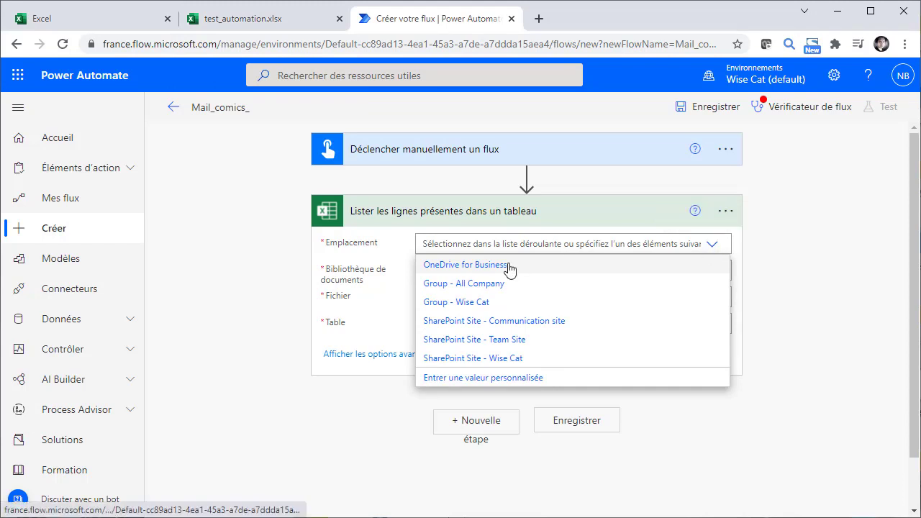
click(508, 265)
click(711, 276)
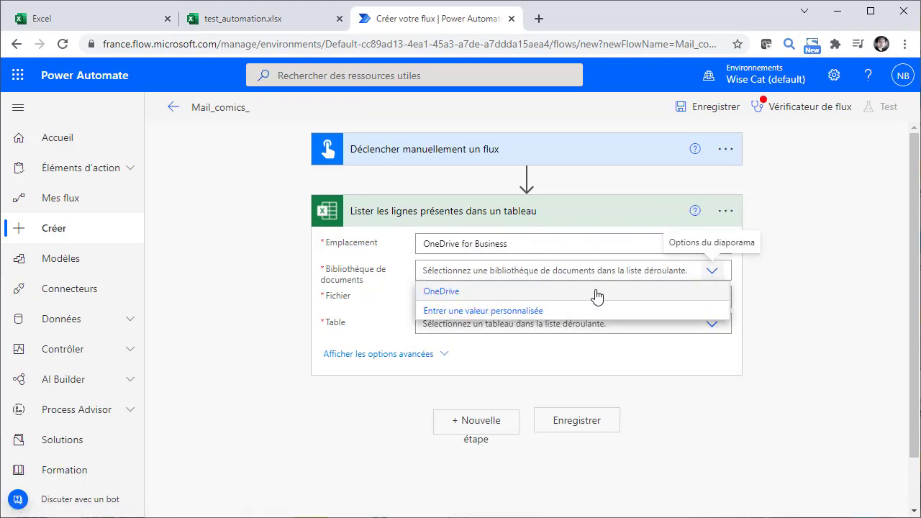
click(498, 292)
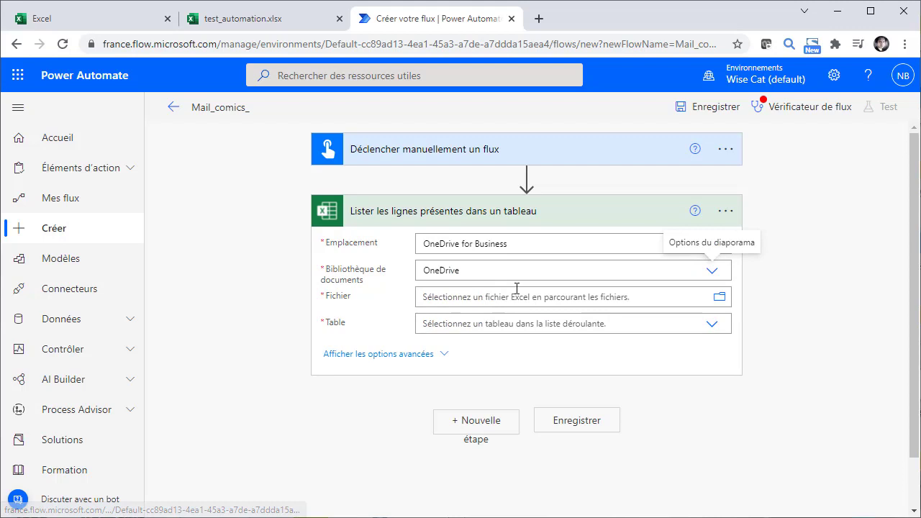
Set the Excel action's Fichier to /test_automation.xlsx and its Table to Tableau1.
click(718, 299)
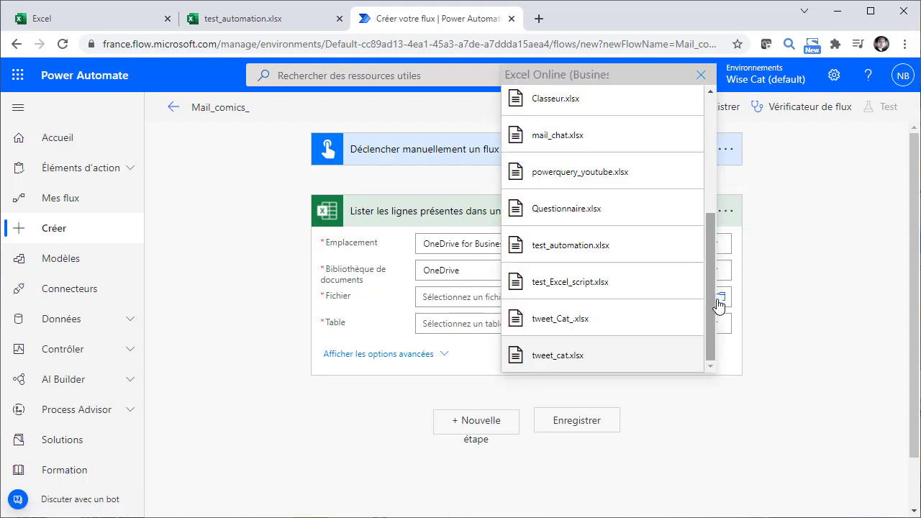
click(601, 252)
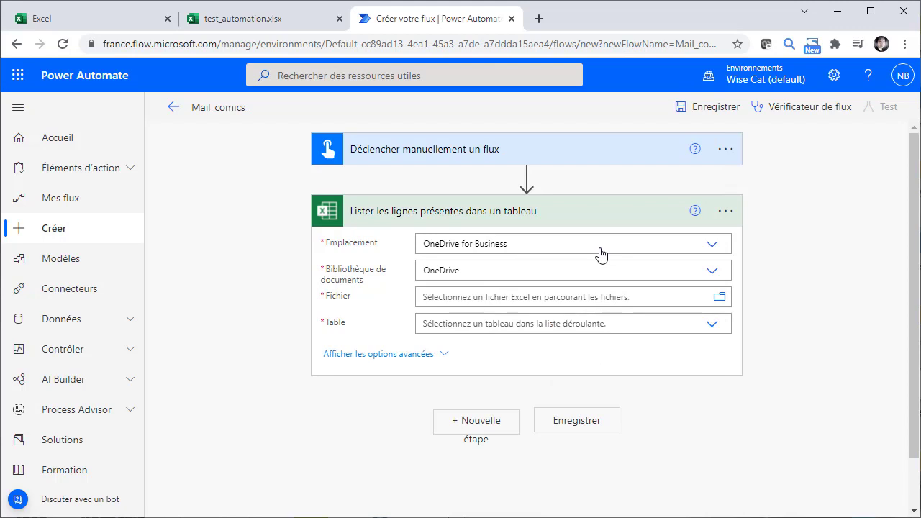
click(710, 329)
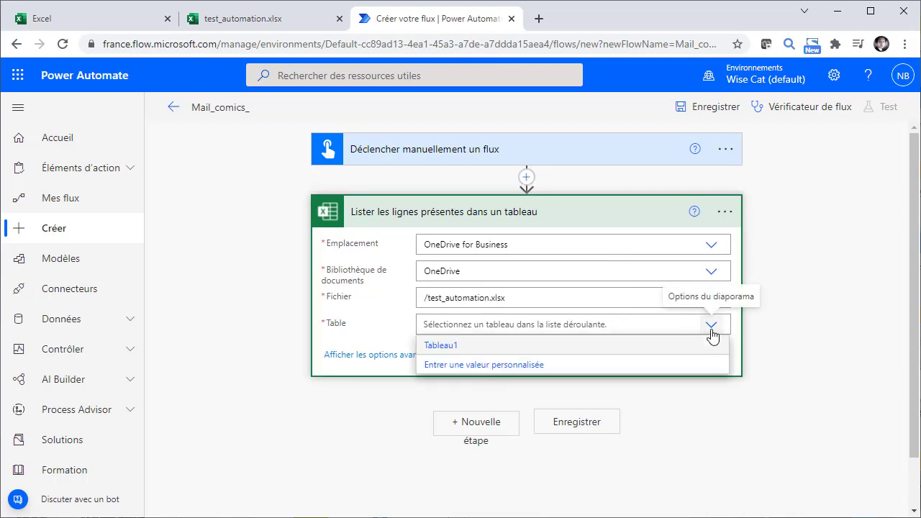
click(467, 352)
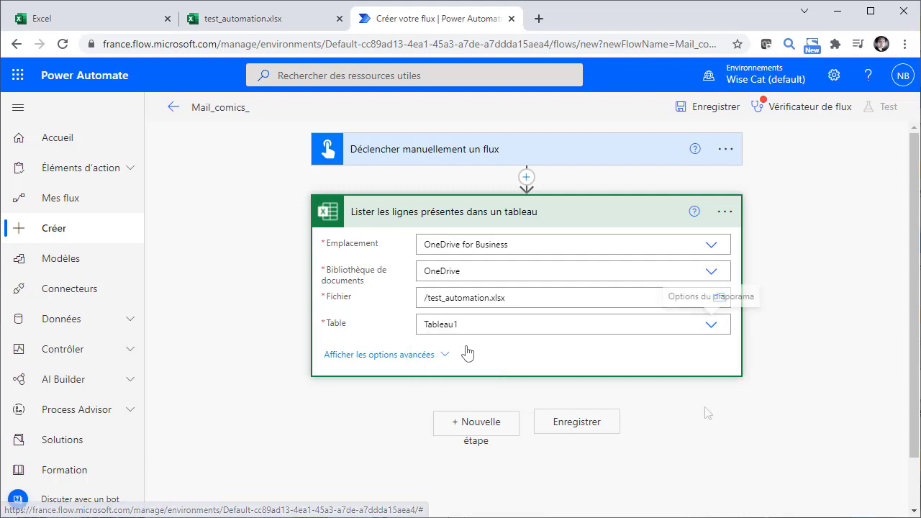
Add an Appliquer à chacun control after the Excel action, using the table listing's value output as its input.
click(464, 429)
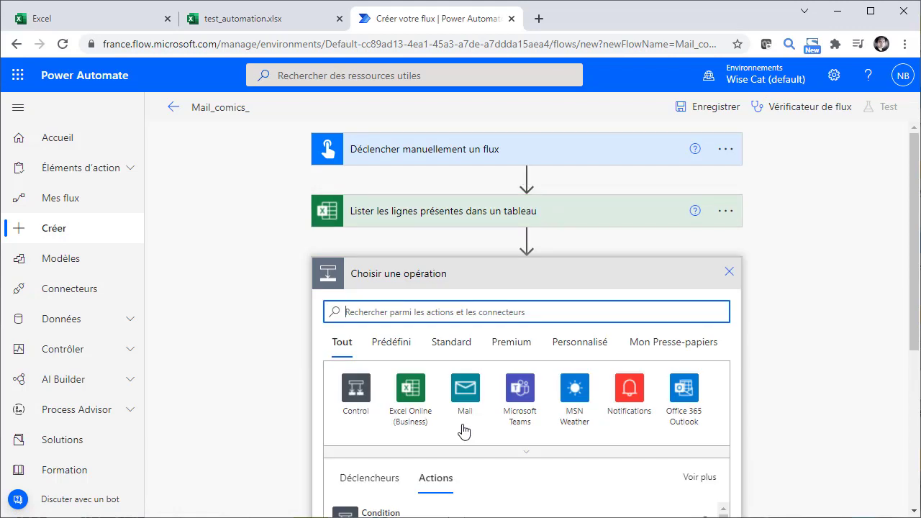
click(355, 398)
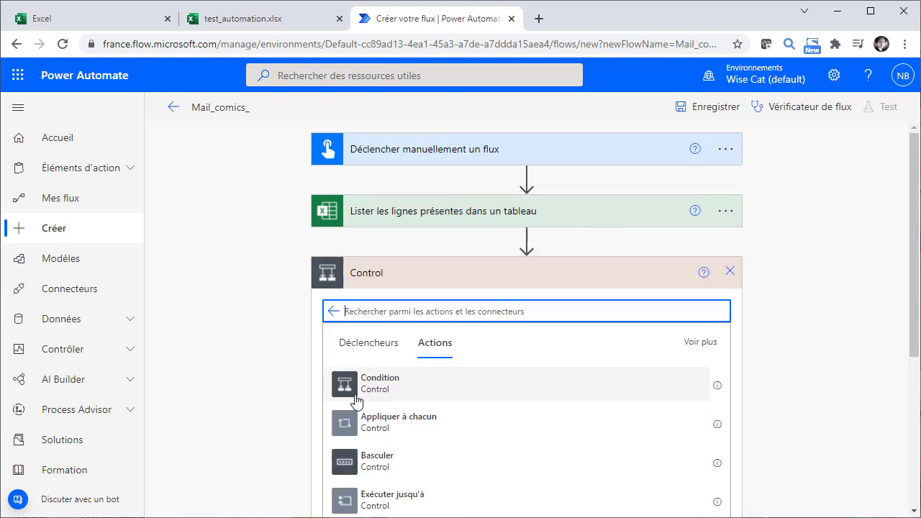
click(402, 427)
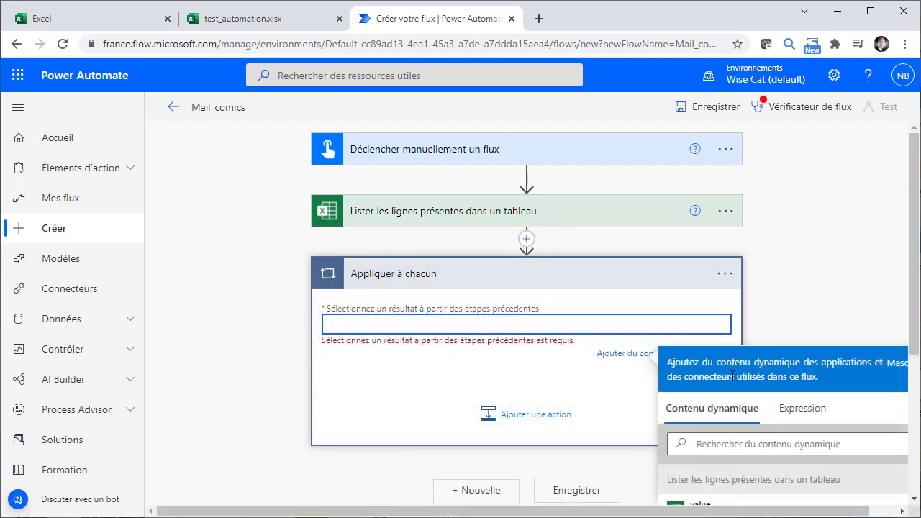
scroll(732, 376, down, 1)
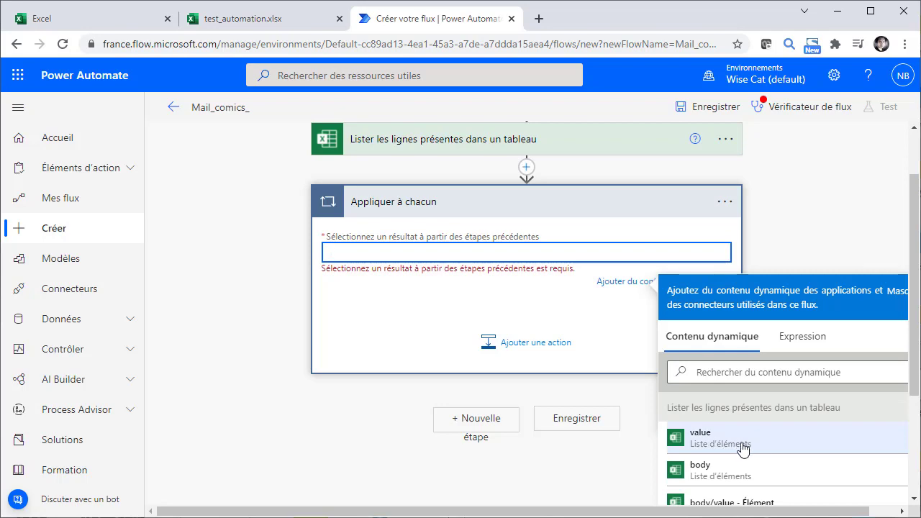
click(722, 446)
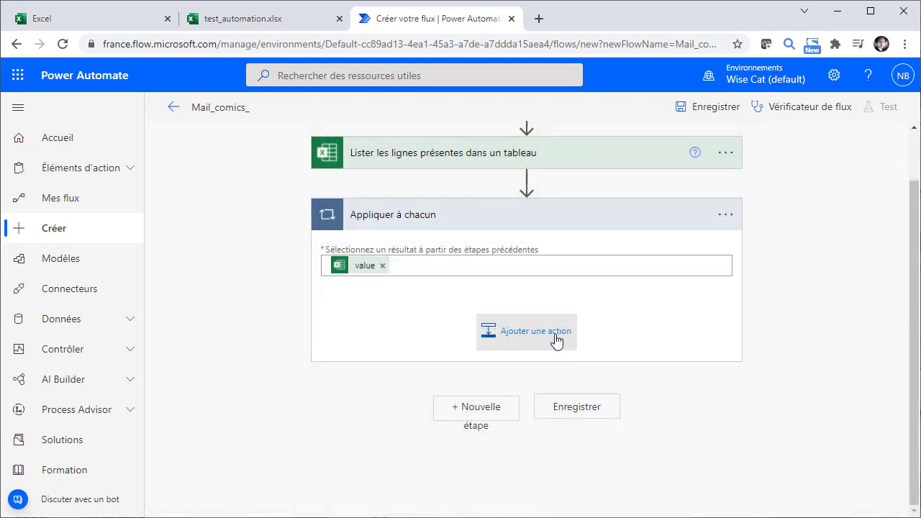
Add the Office 365 Outlook action Envoyer un e-mail (V2) inside the Appliquer à chacun loop.
click(555, 338)
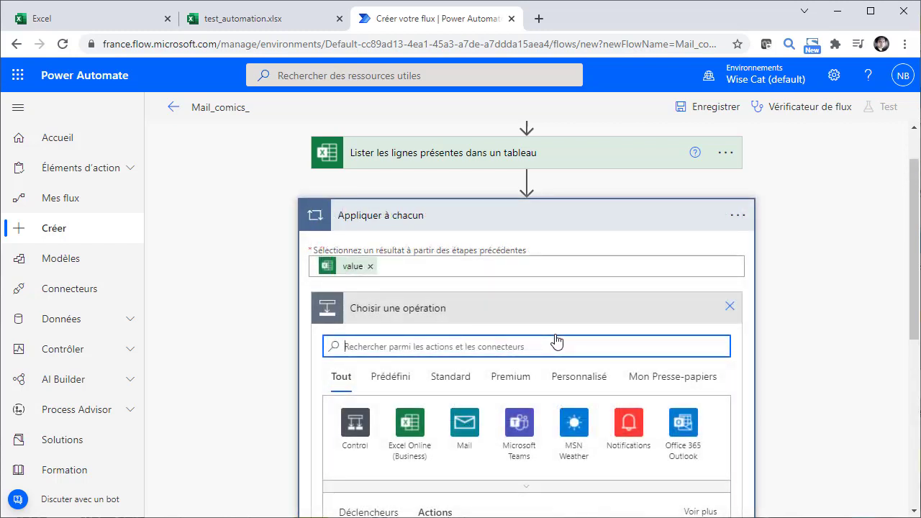
click(691, 437)
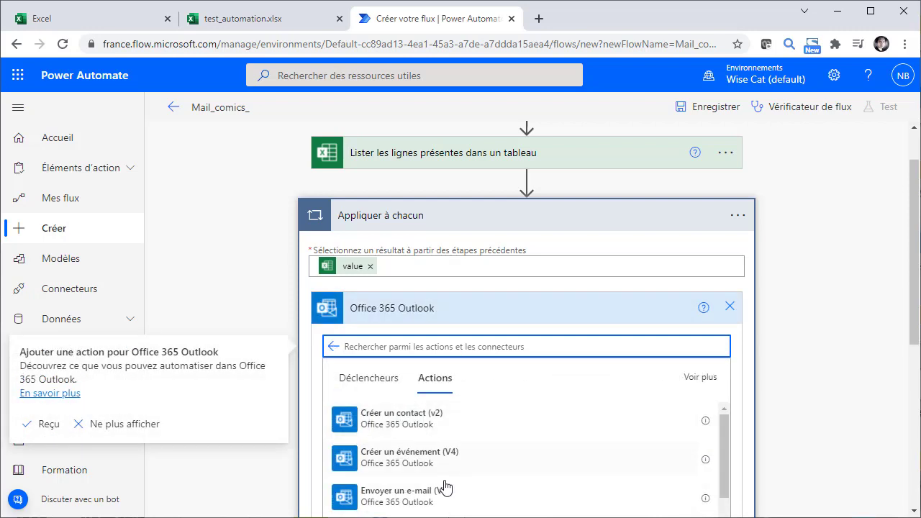
click(437, 501)
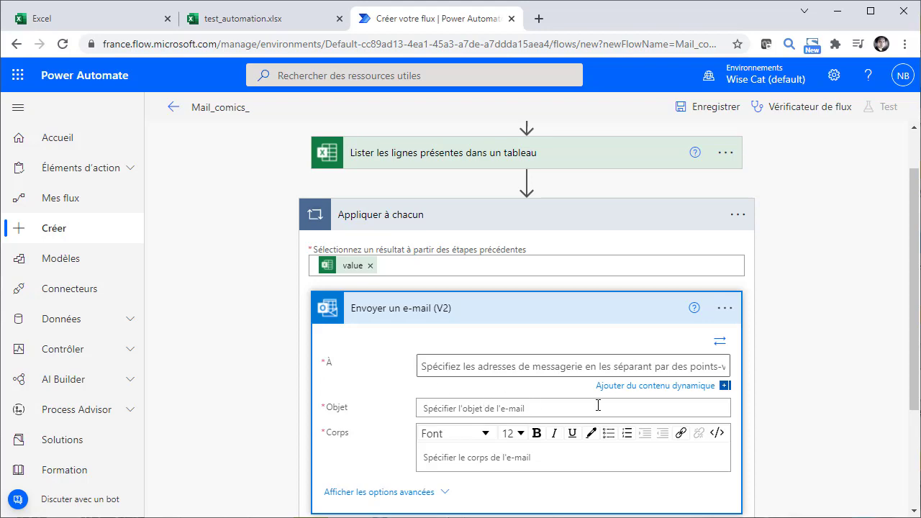
Address the e-mail to the table's E mail dynamic field and set its Objet to "Salut, voilà les nouvautés !".
click(644, 387)
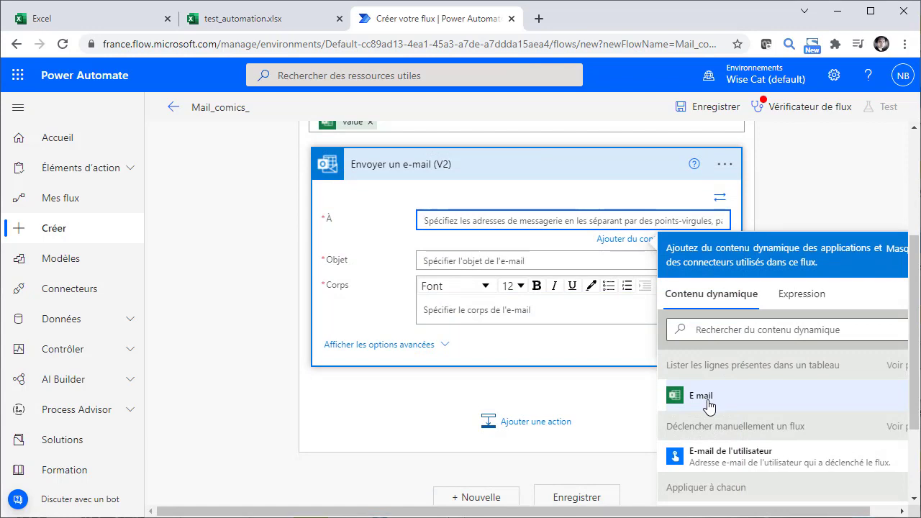
click(266, 20)
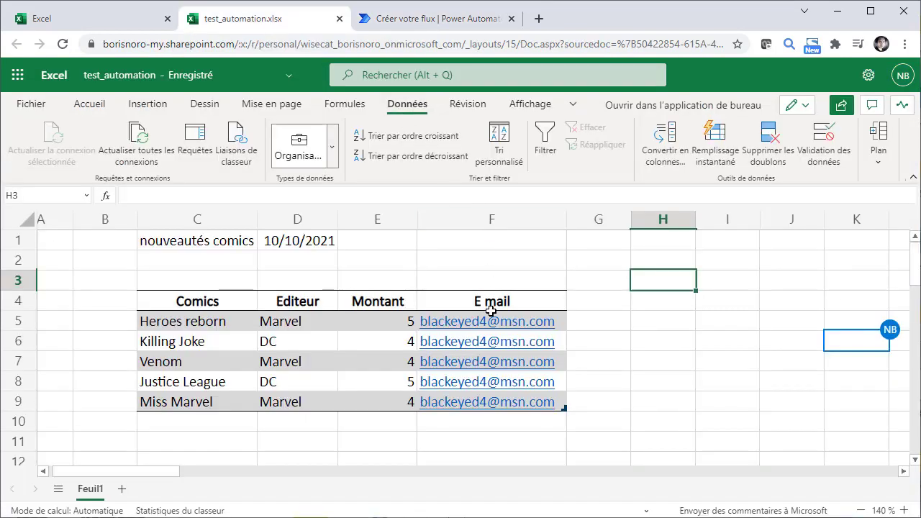
click(428, 18)
click(701, 398)
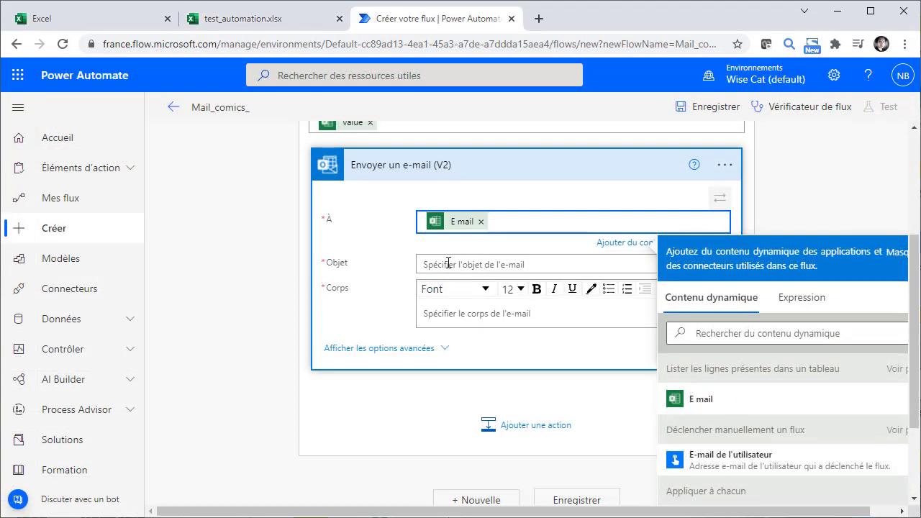
click(448, 264)
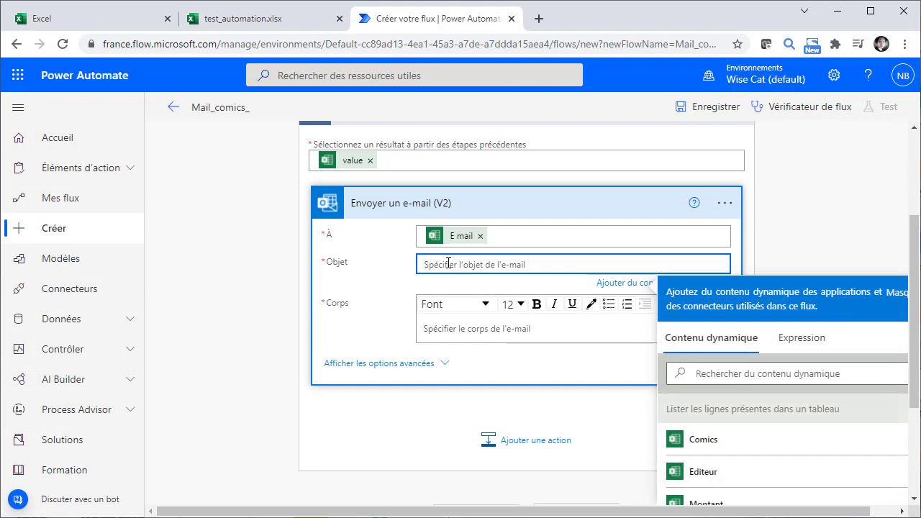
text(Salut, voilà les nouvautés !)
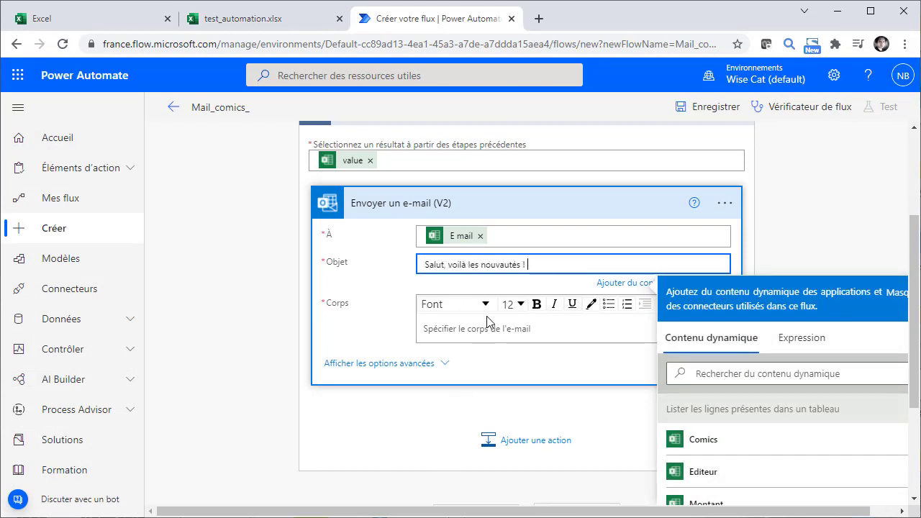
Begin the e-mail's Corps with "Nouveautés :", followed by the Comics and Editeur dynamic fields on separate lines.
click(536, 328)
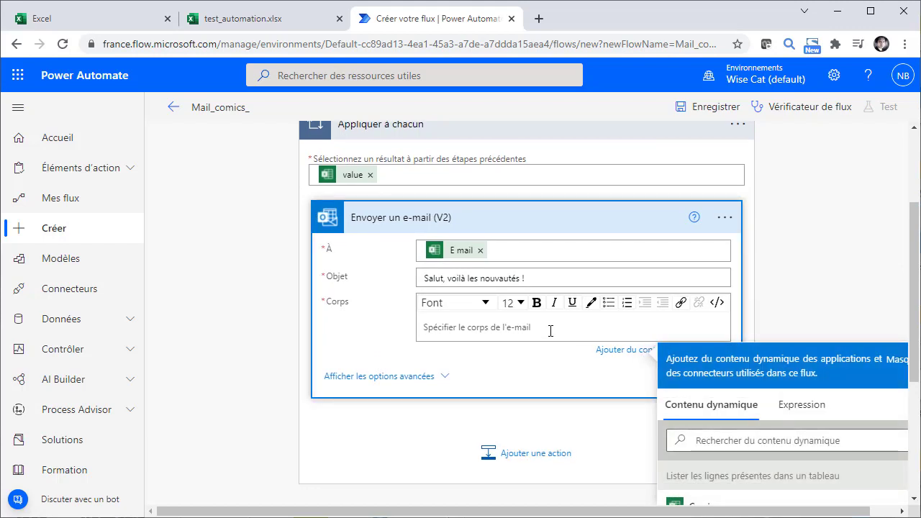
text(Nouveautés :)
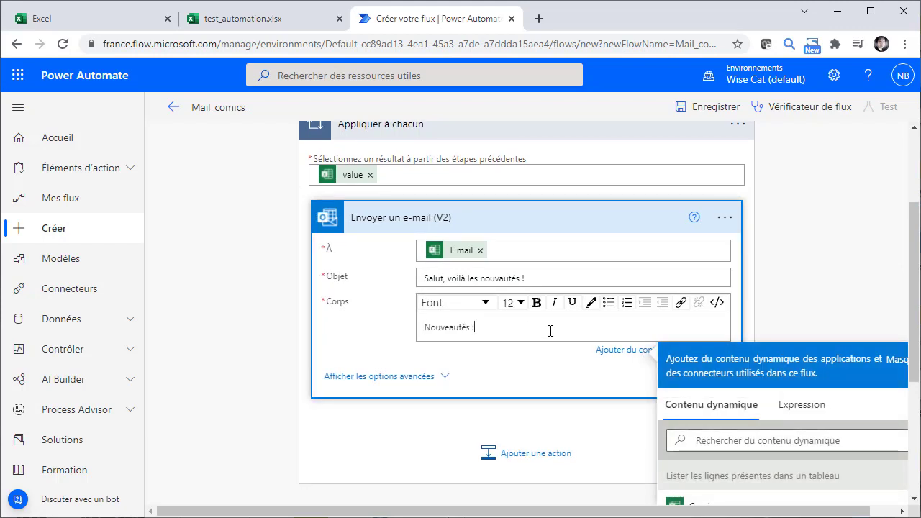
scroll(550, 330, up, 1)
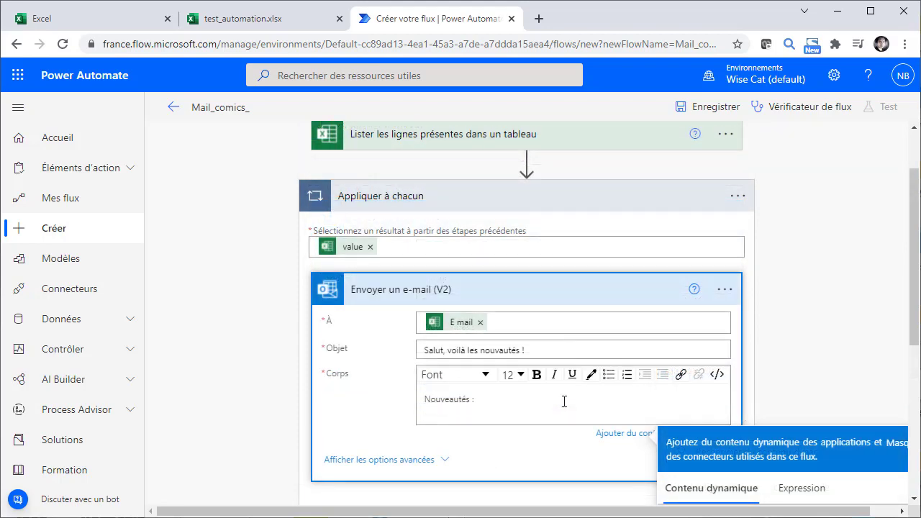
scroll(785, 372, down, 1)
scroll(817, 361, down, 1)
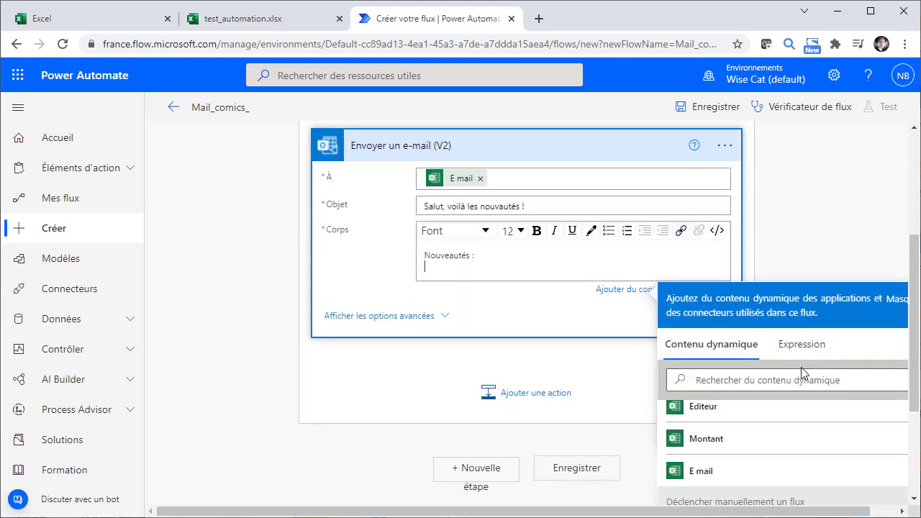
scroll(734, 446, up, 1)
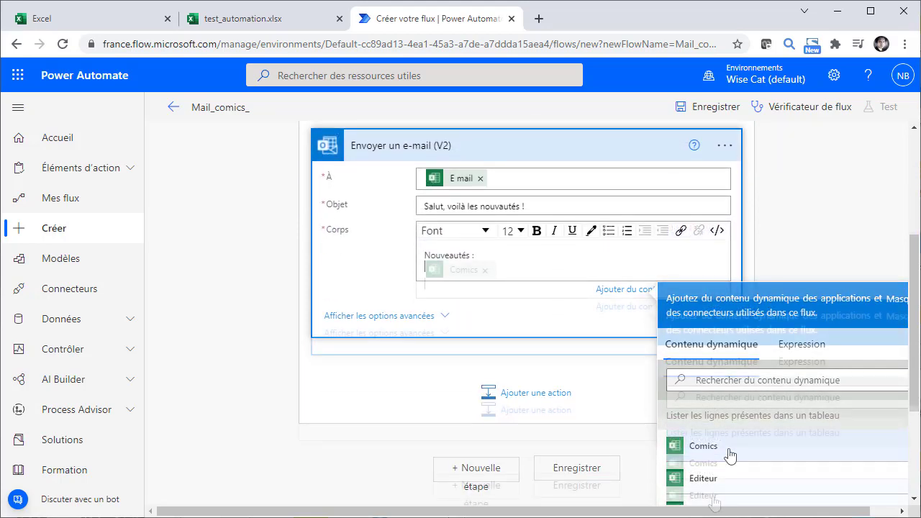
click(730, 453)
click(712, 499)
scroll(739, 457, down, 1)
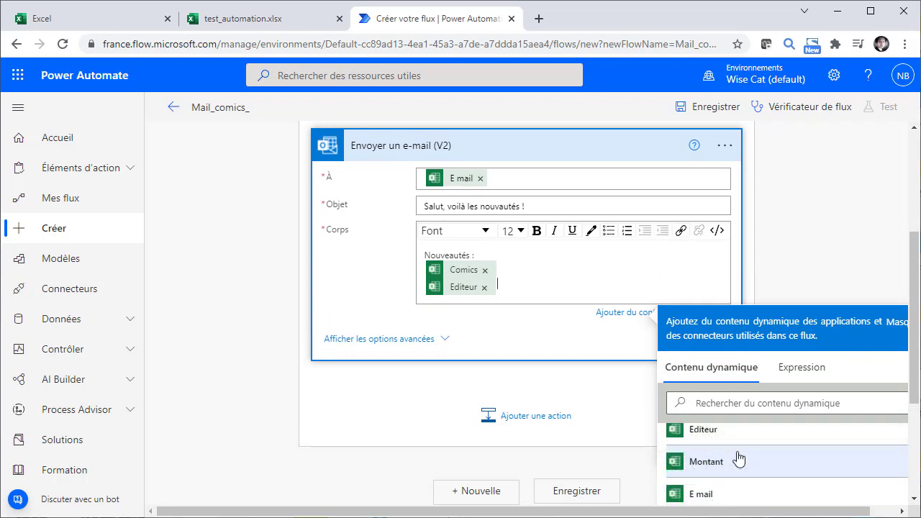
Add a line to the e-mail body reading "prix =" followed by the Montant dynamic field.
key(Return)
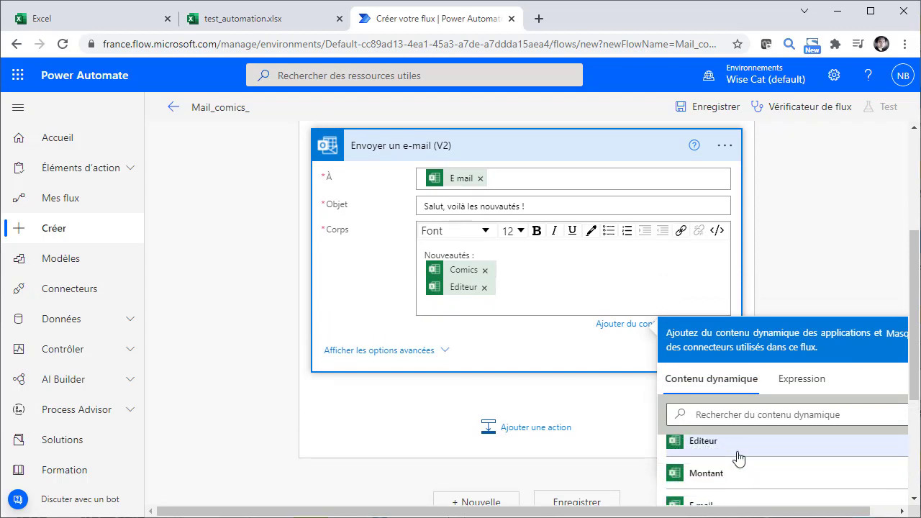
text(prix =)
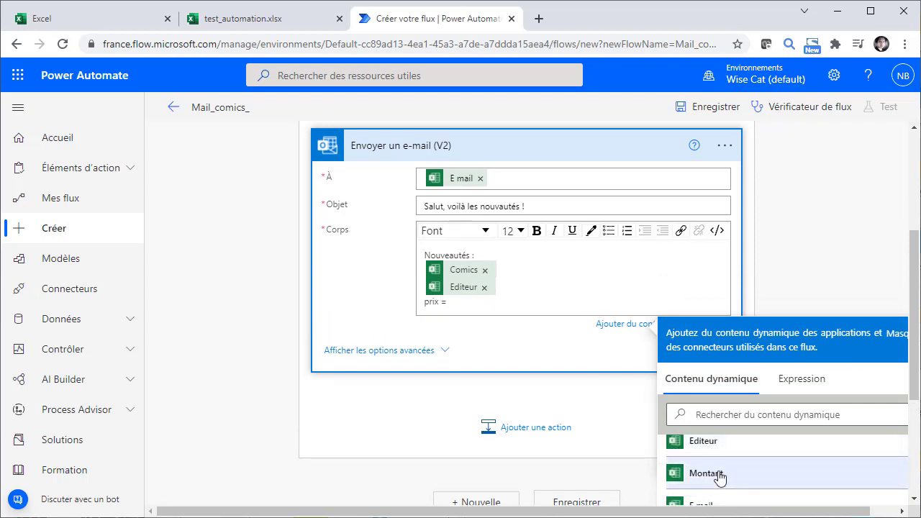
click(720, 475)
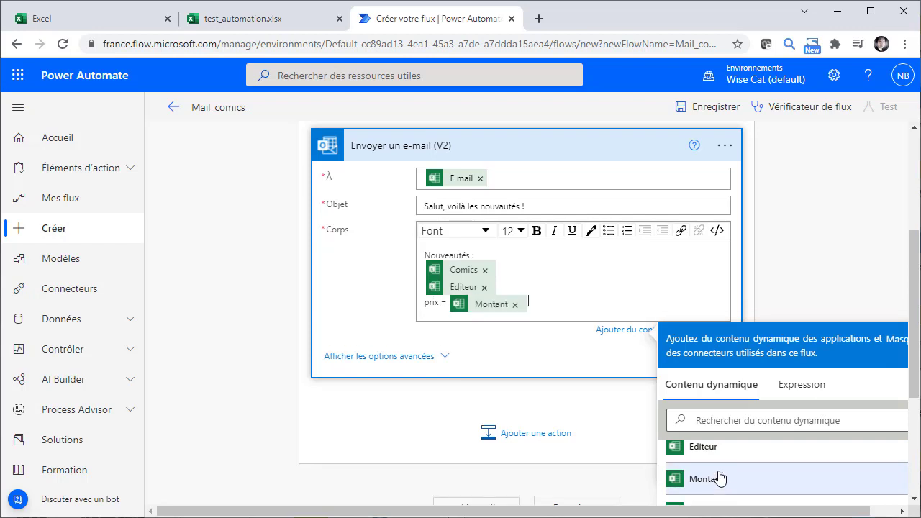
click(810, 280)
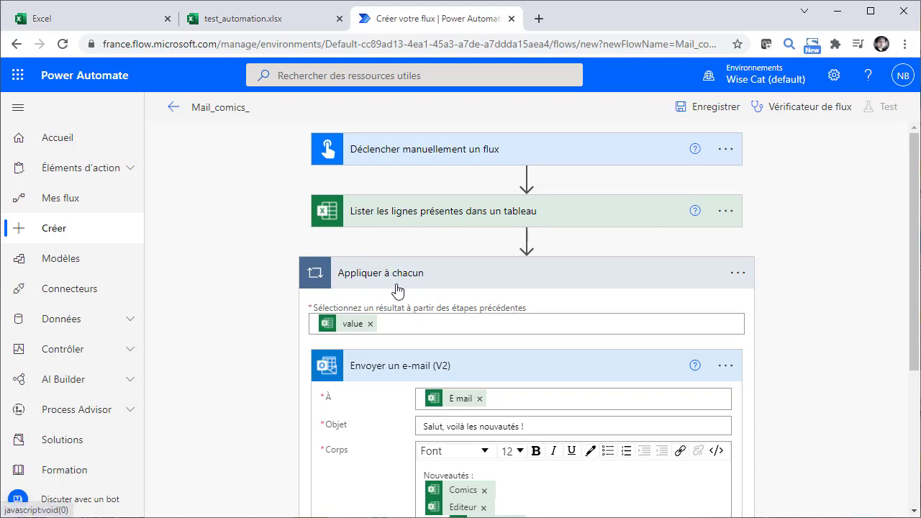
Review the e-mail action's recipient and body fields against the columns of the comics table in test_automation.xlsx.
scroll(452, 321, down, 1)
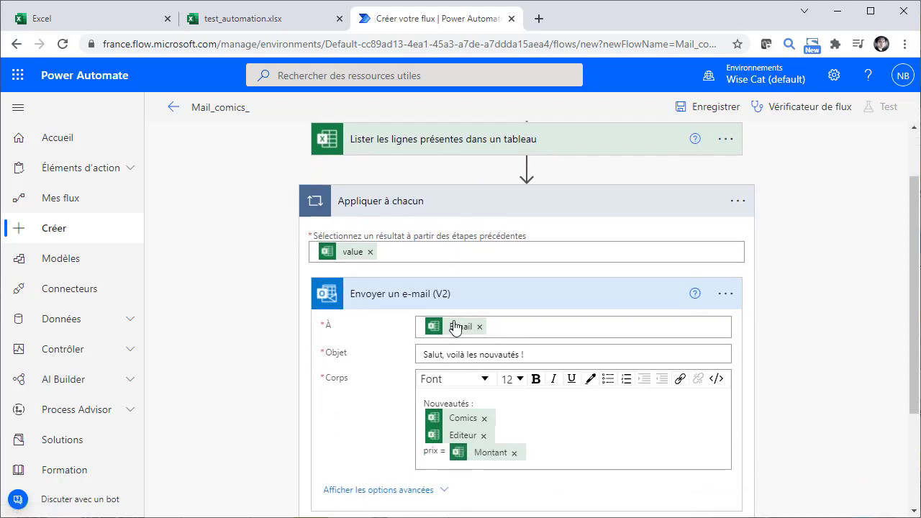
click(518, 328)
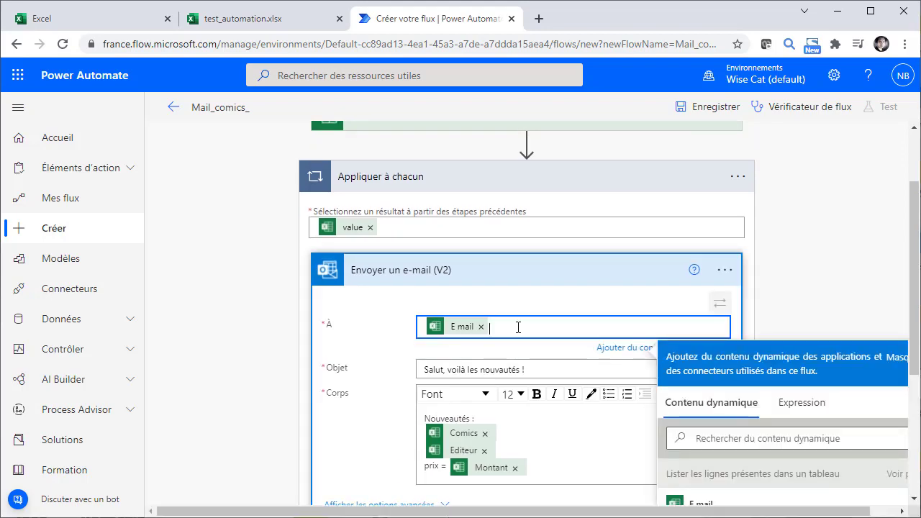
click(225, 18)
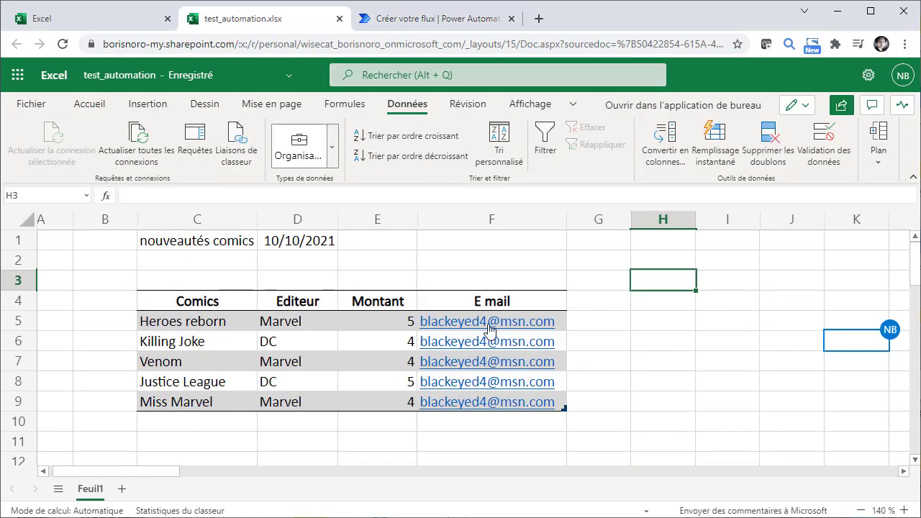
click(435, 18)
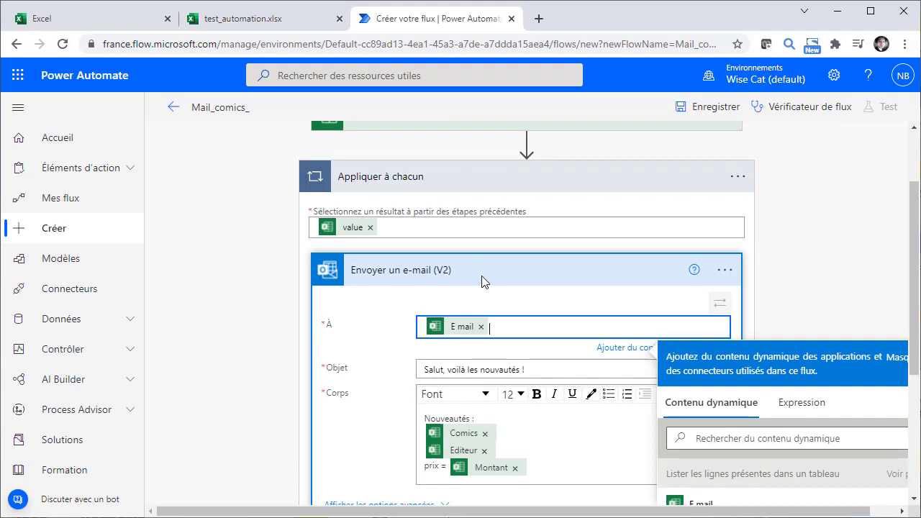
click(523, 435)
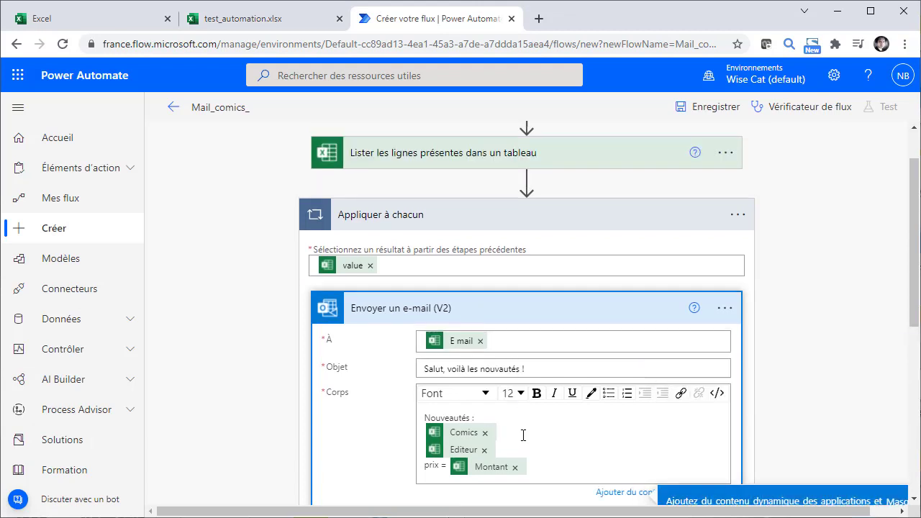
click(546, 468)
Save the Mail_comics_ flow.
scroll(832, 393, down, 2)
scroll(831, 393, down, 2)
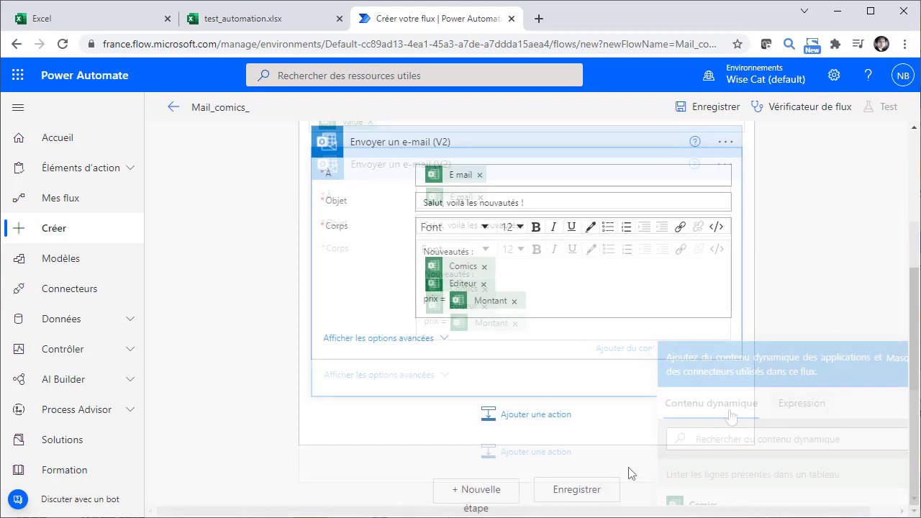
click(597, 495)
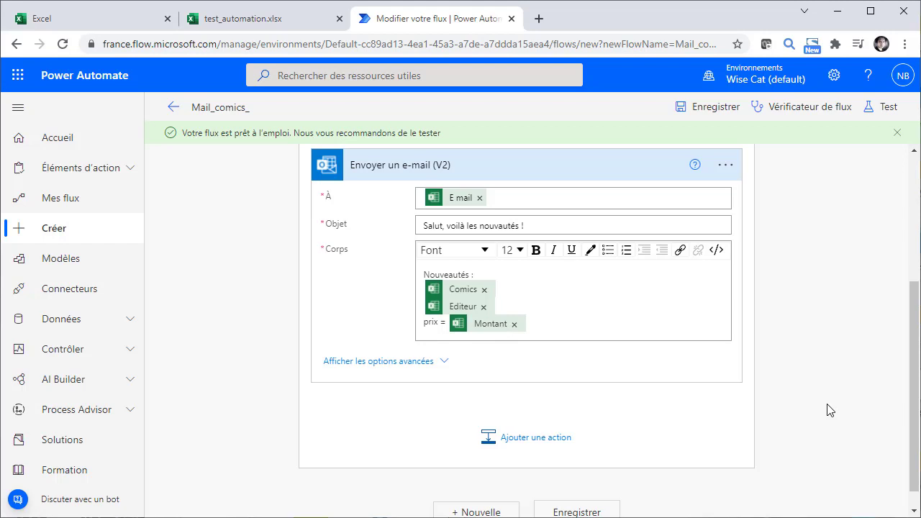
Test the Mail_comics_ flow manually with the Excel Online (Business) and Office 365 Outlook connections and finish the run dialog.
click(884, 115)
click(694, 142)
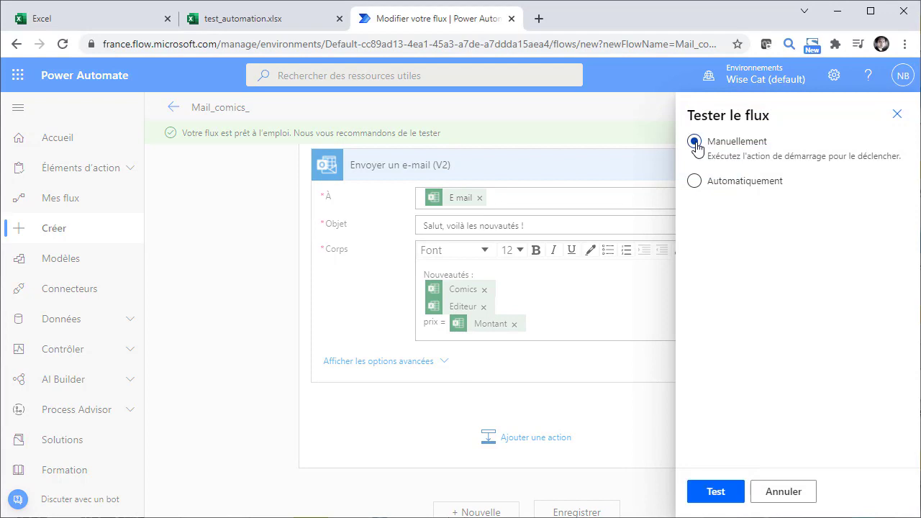
click(713, 495)
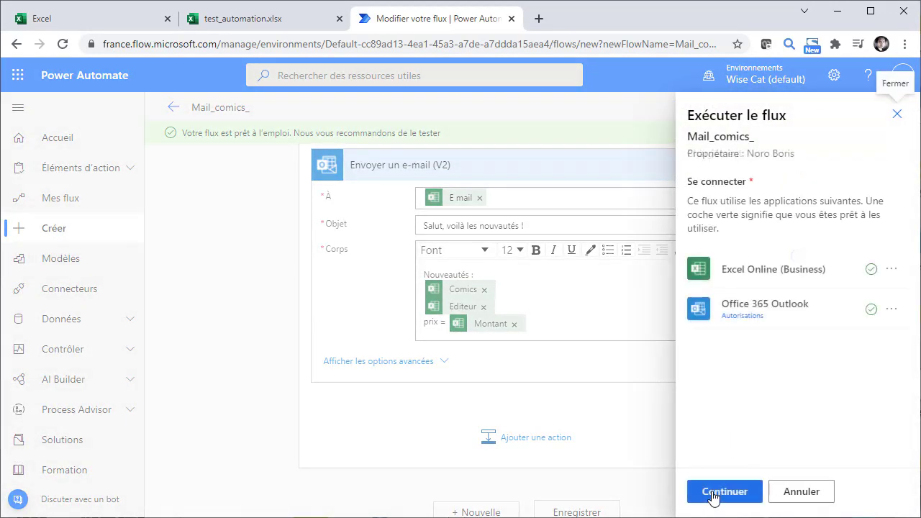
click(713, 494)
click(714, 495)
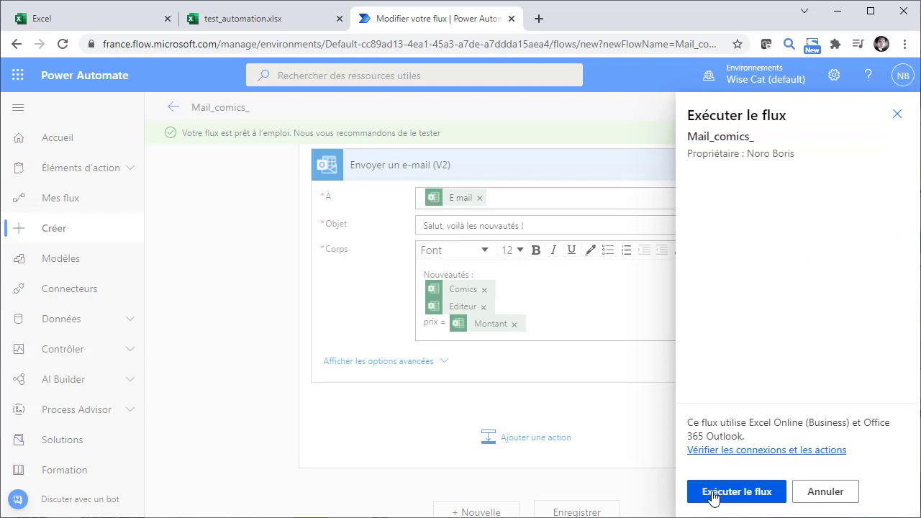
click(714, 495)
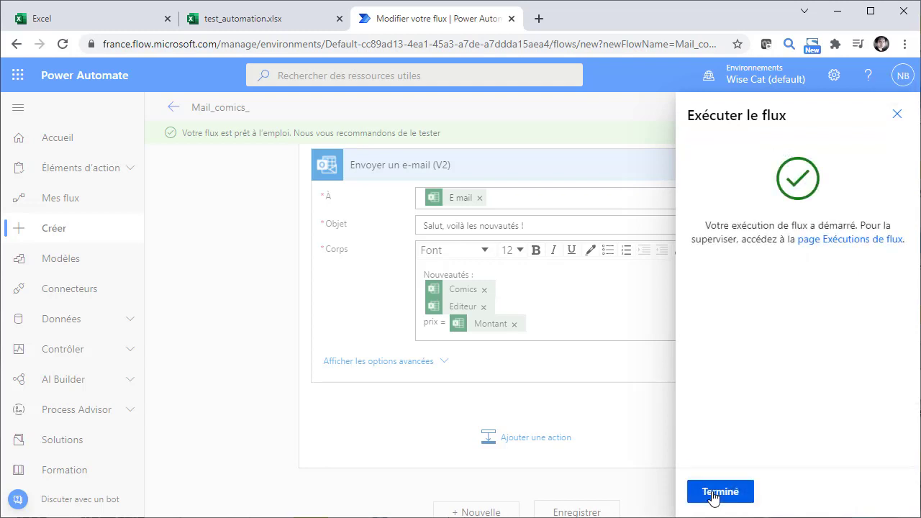
click(719, 492)
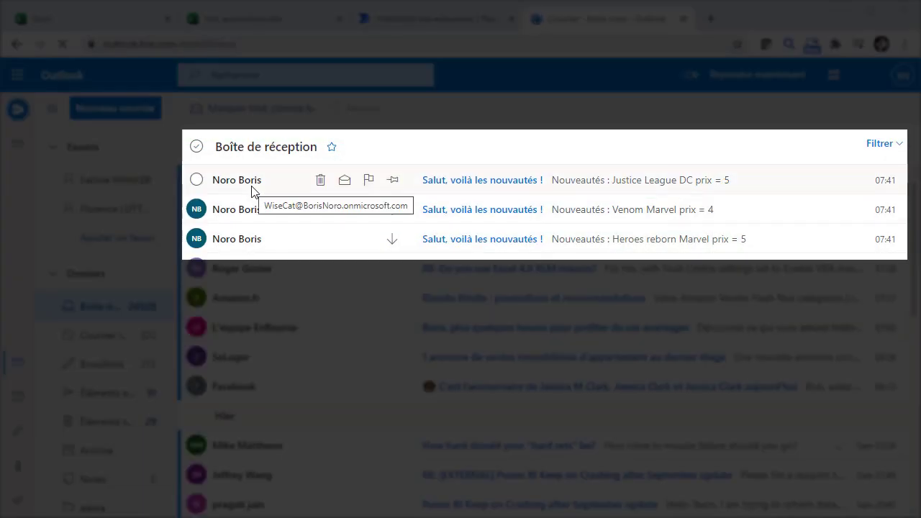
Open the received Venom e-mail in the Outlook inbox and check its subject and body against the flow's fields.
click(455, 218)
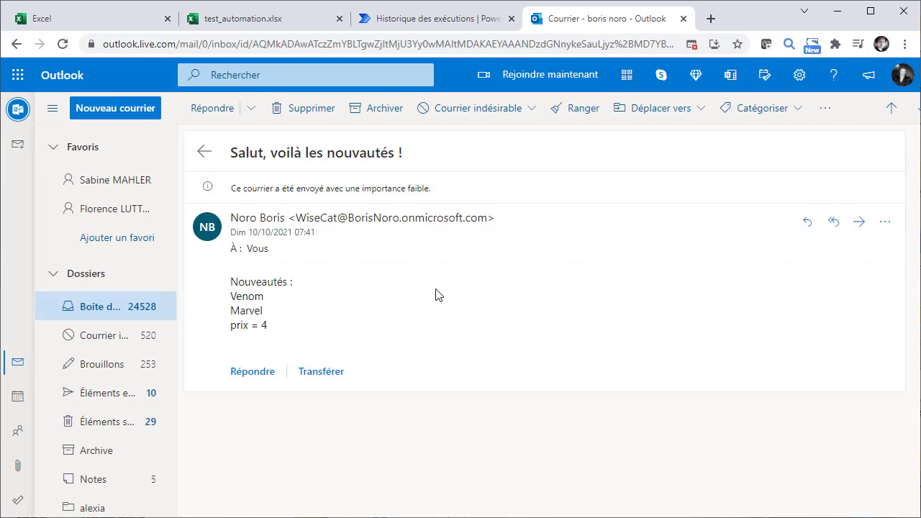
triple_click(411, 154)
drag(232, 280, 302, 283)
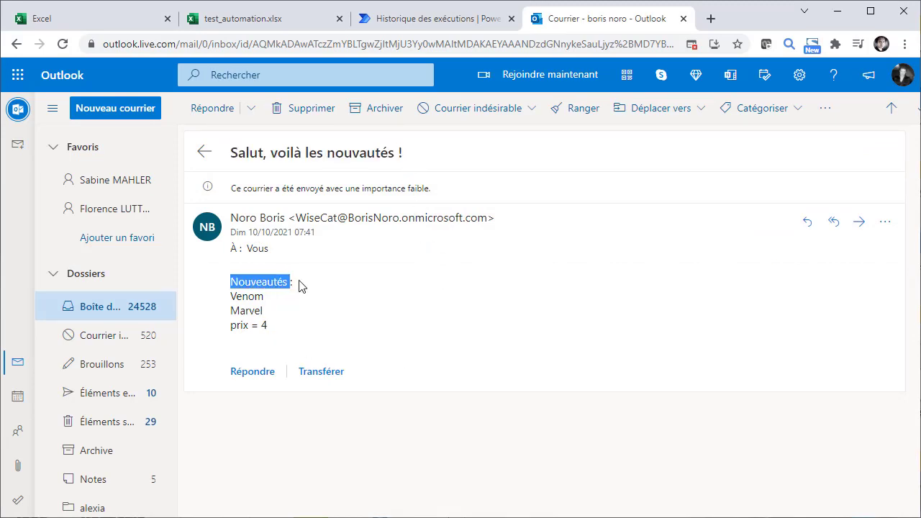
drag(233, 297, 399, 339)
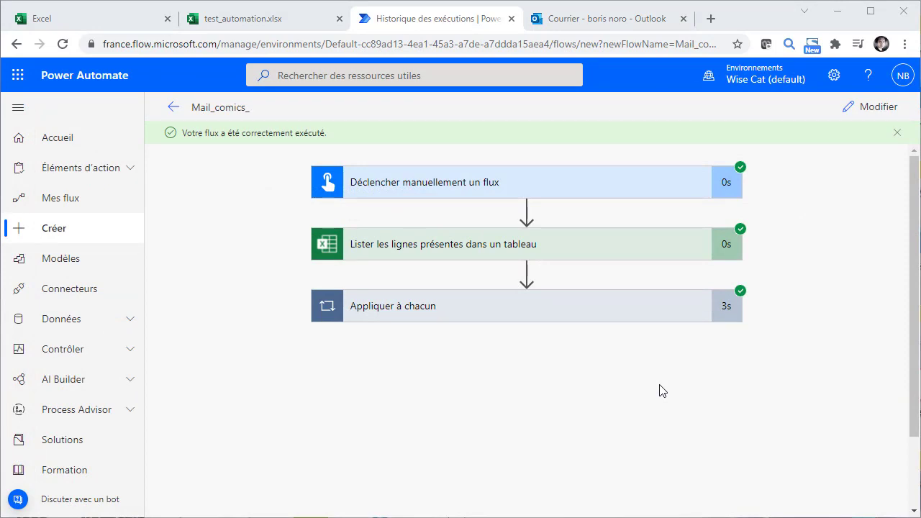
Switch back to Power Automate and run the Mail_comics_ flow again from the list of cloud flows.
click(63, 205)
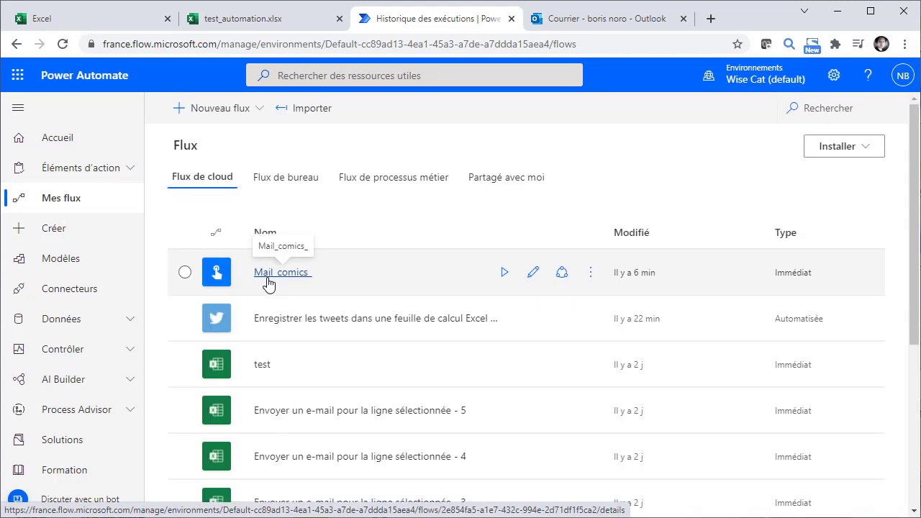
click(504, 277)
click(735, 494)
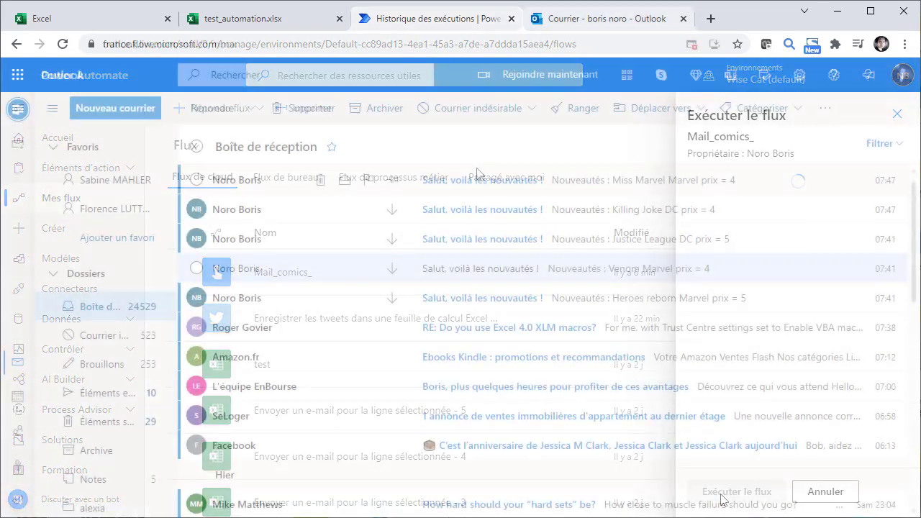